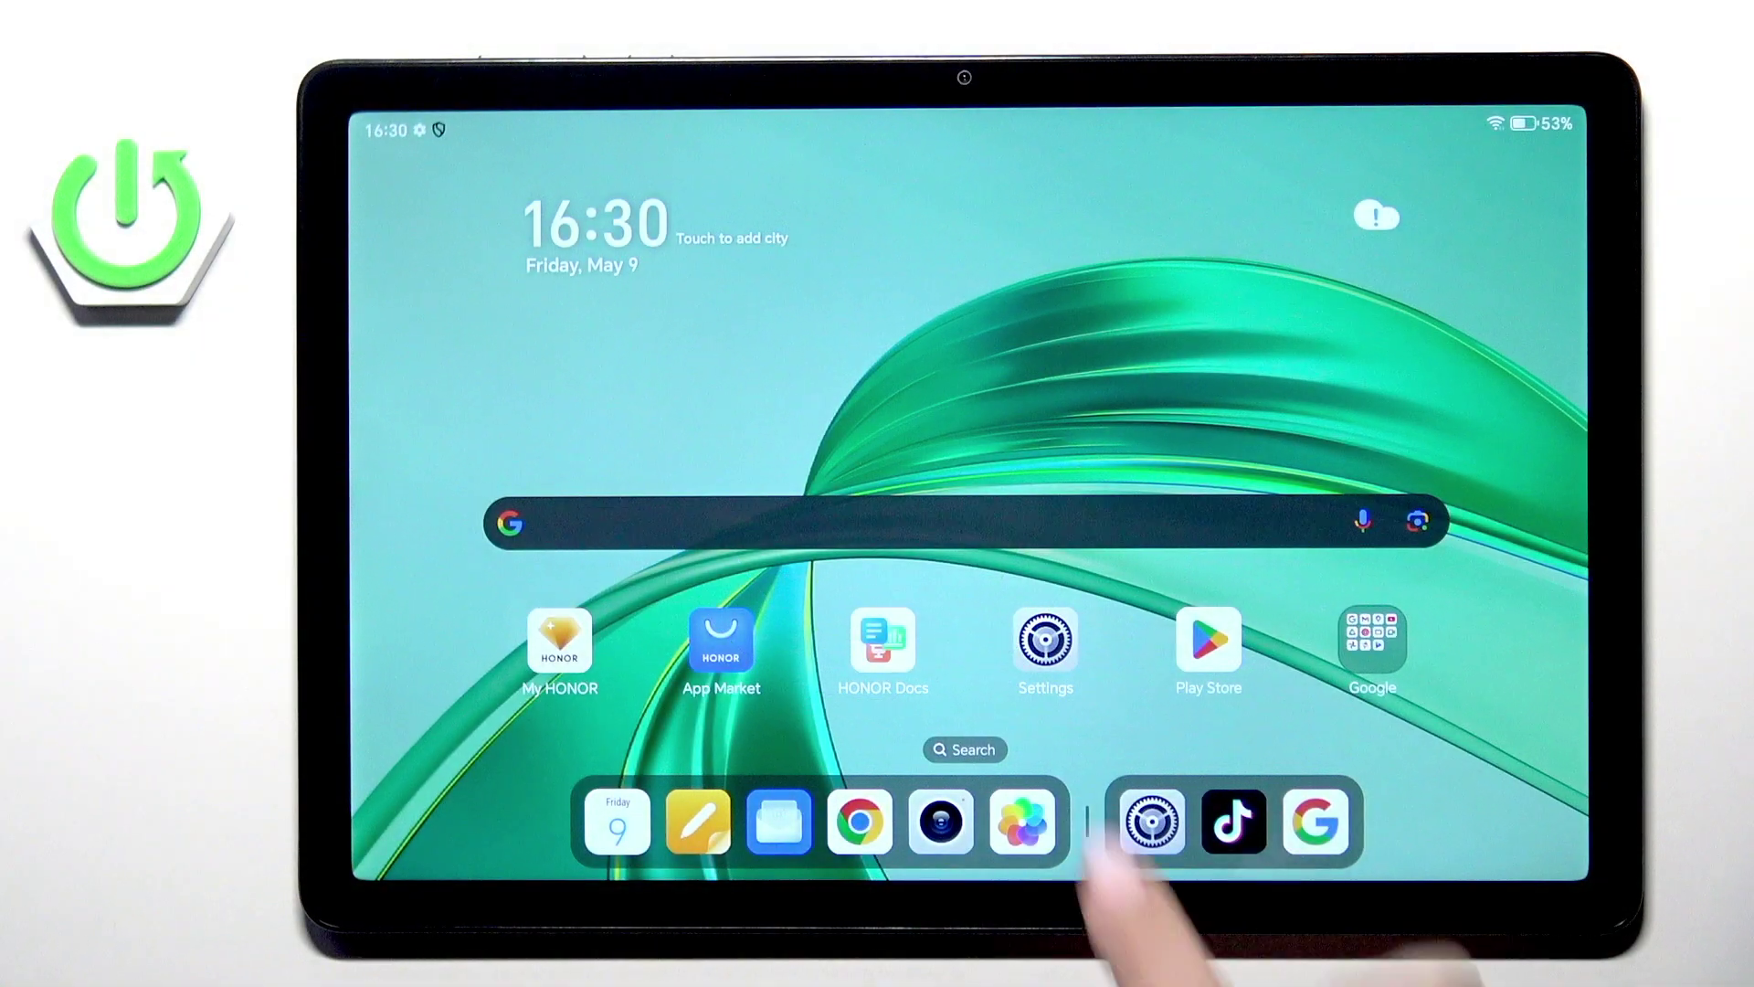
Step: Open Home screen & style wallpaper choices in Settings, declining the Themes welcome
left_click(1045, 639)
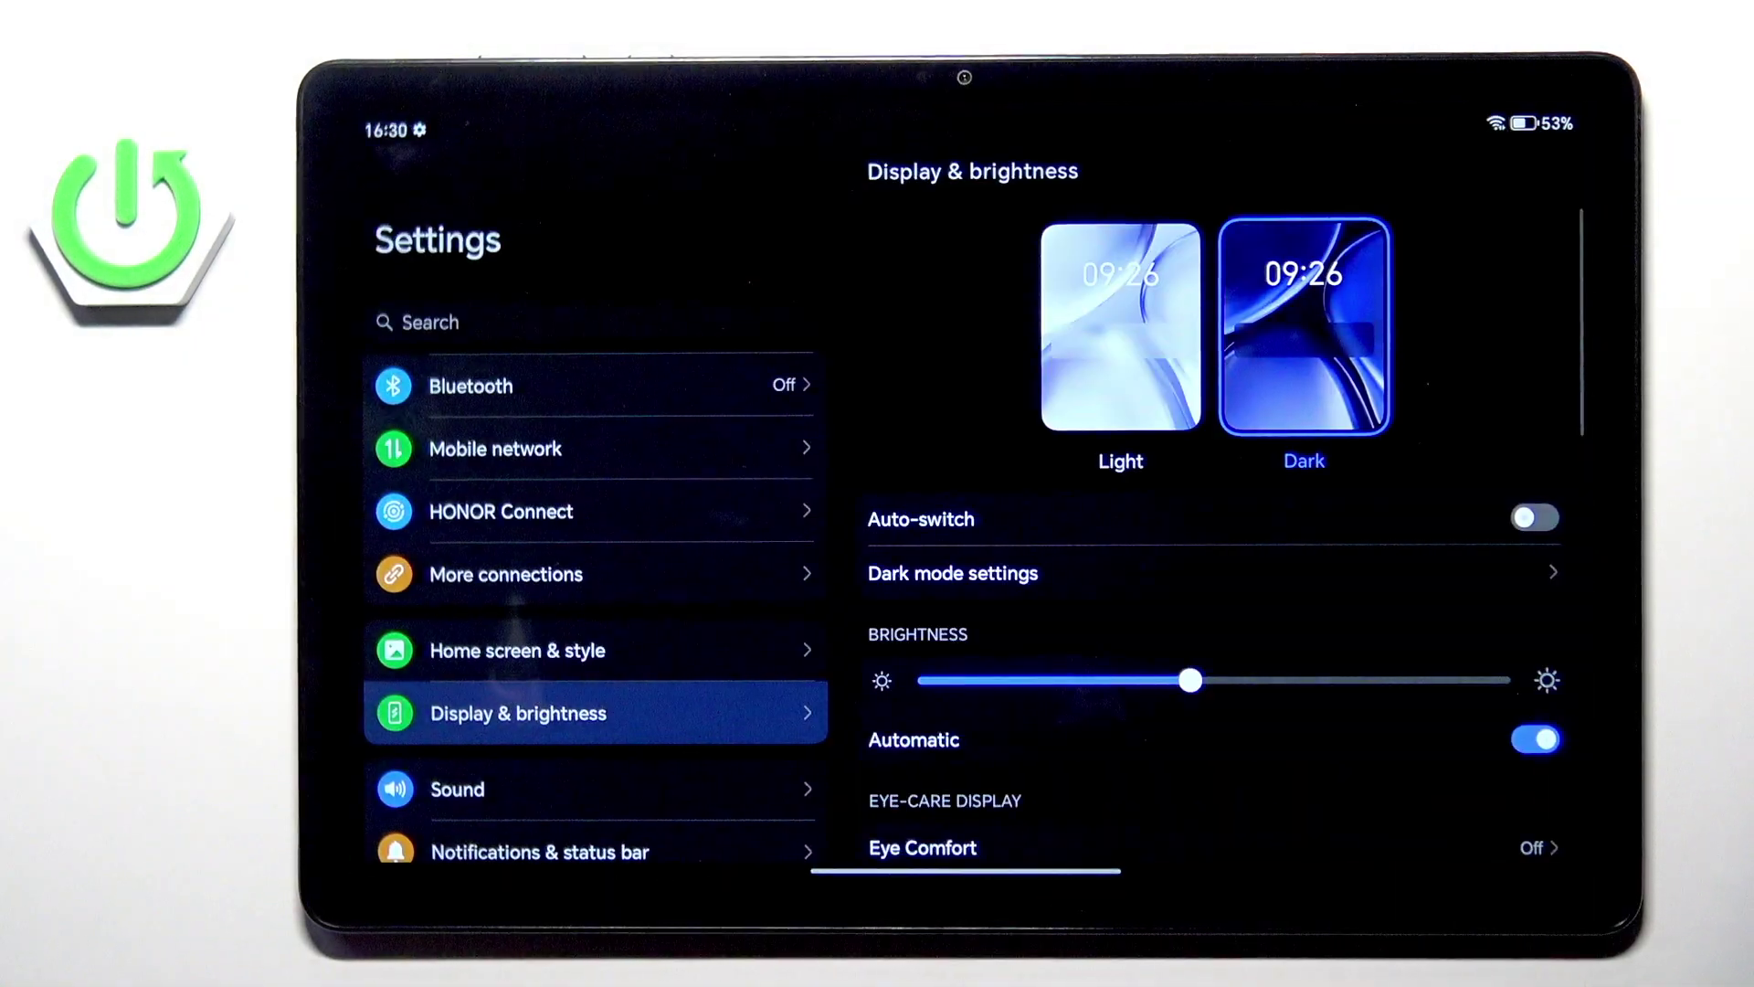
left_click_drag(744, 763, 762, 529)
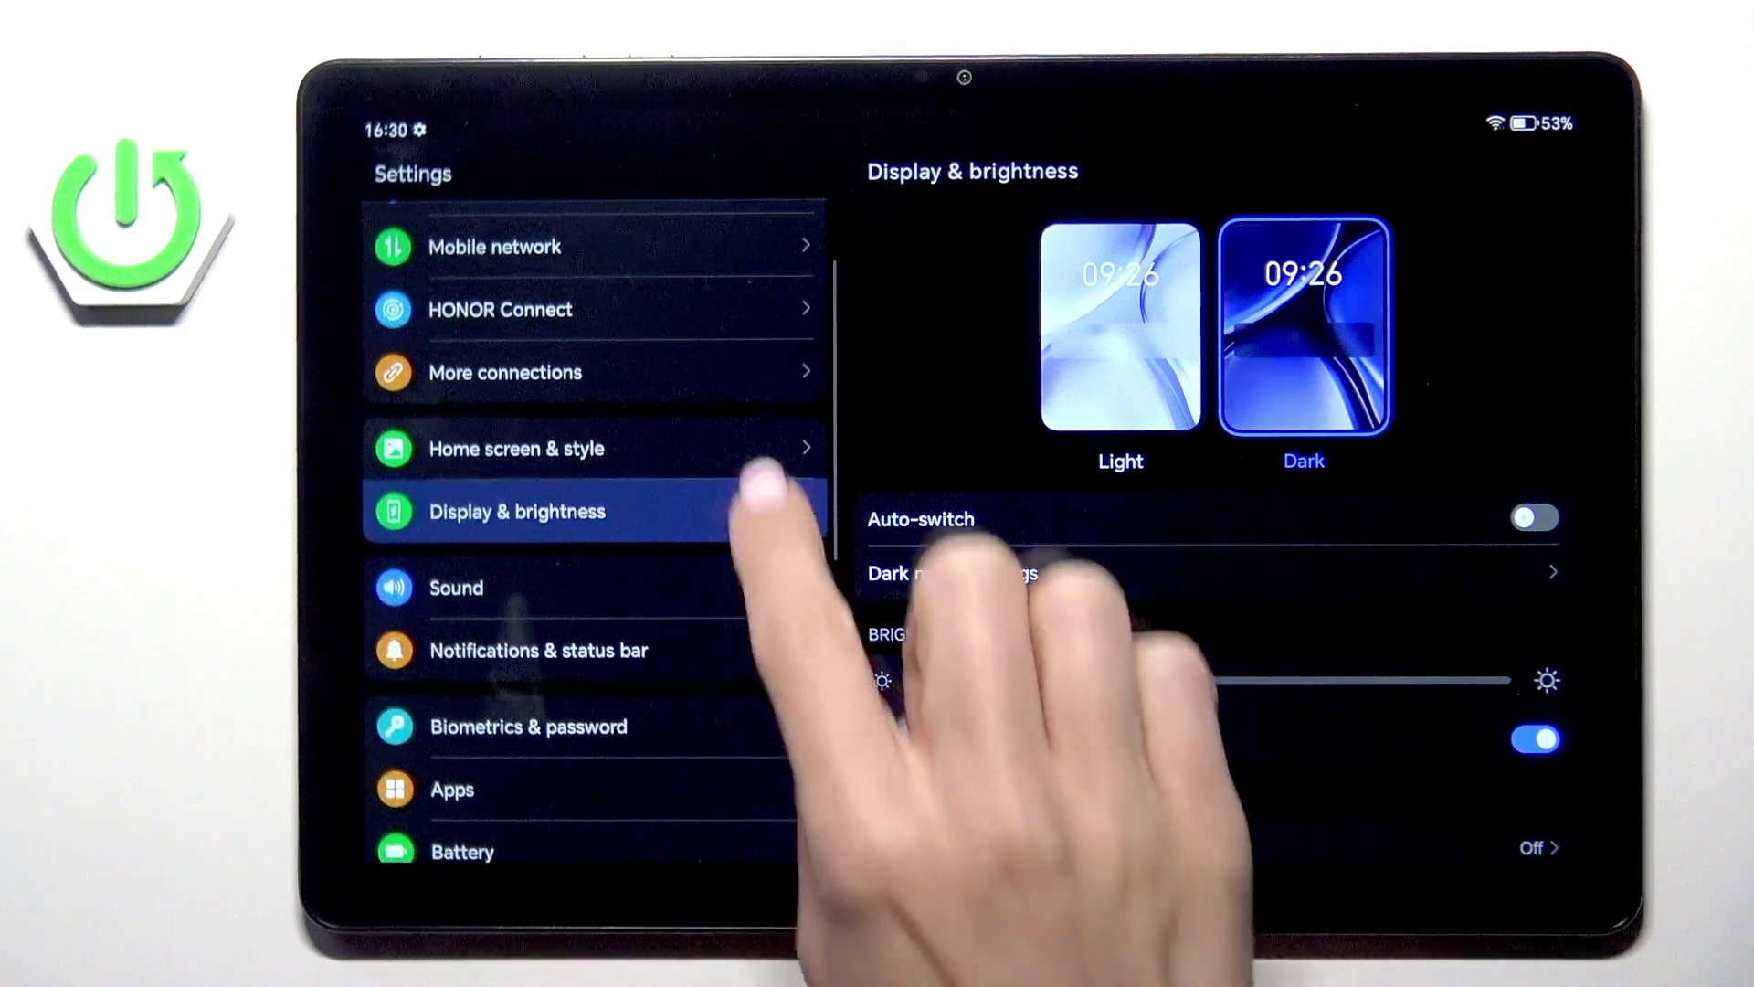
left_click(740, 447)
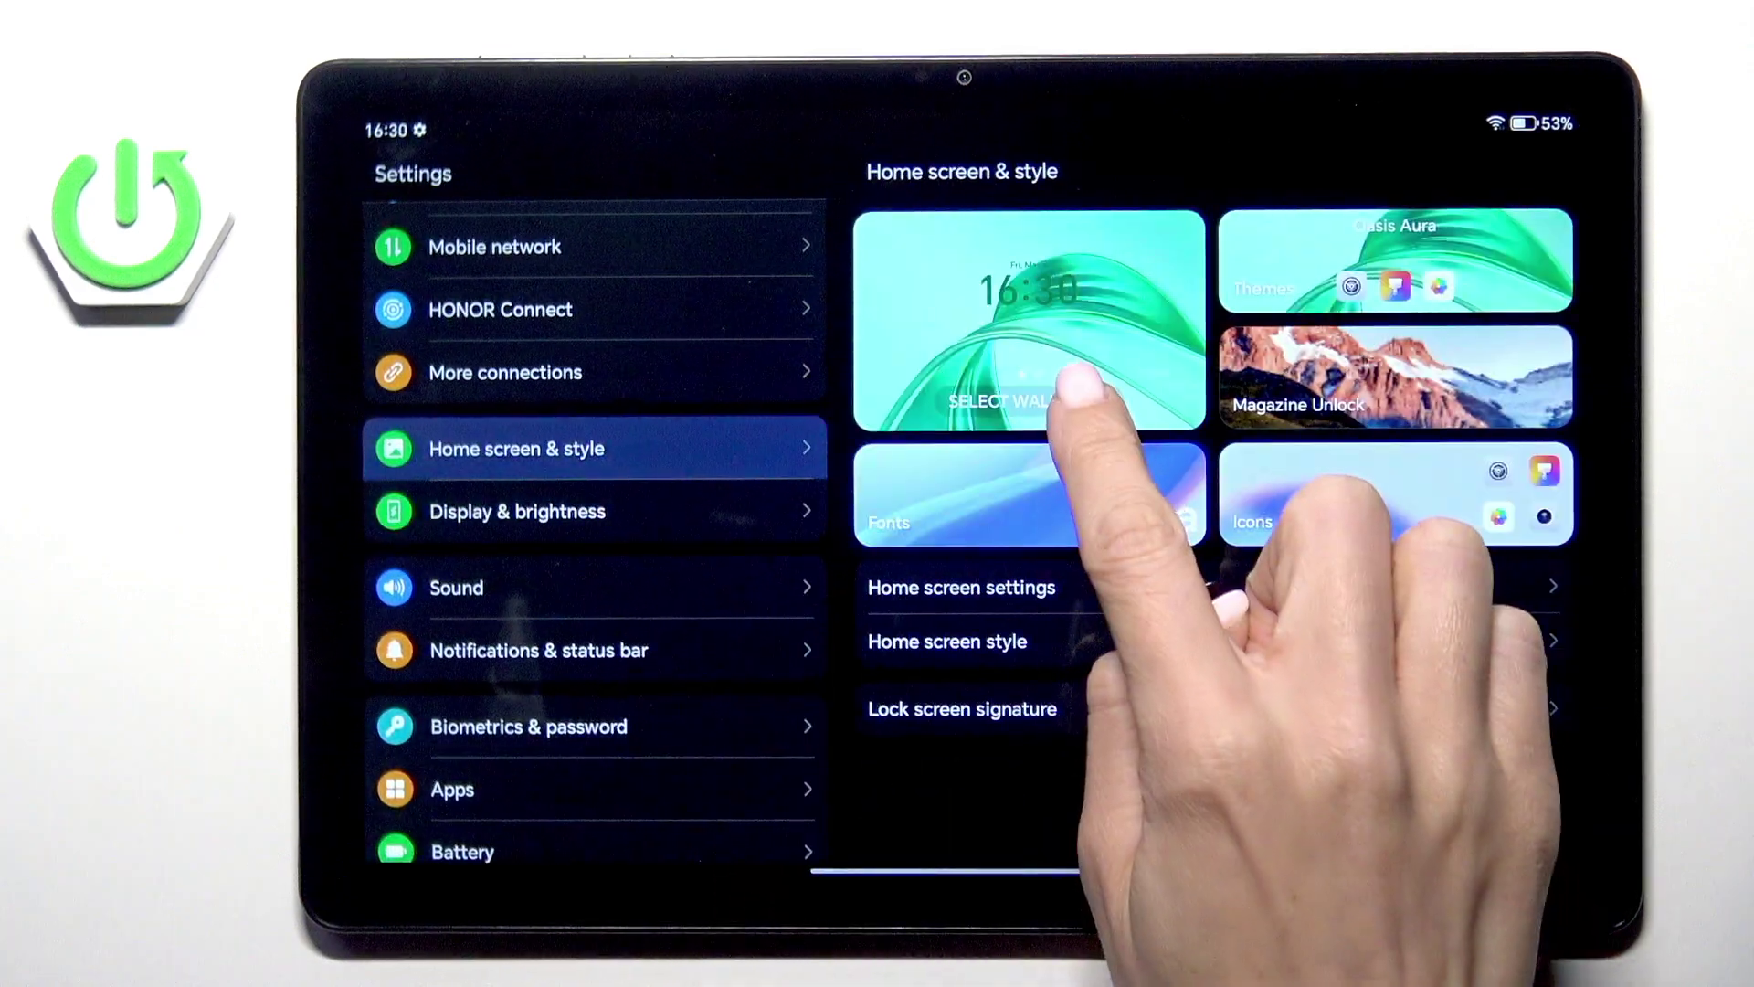
left_click(1136, 377)
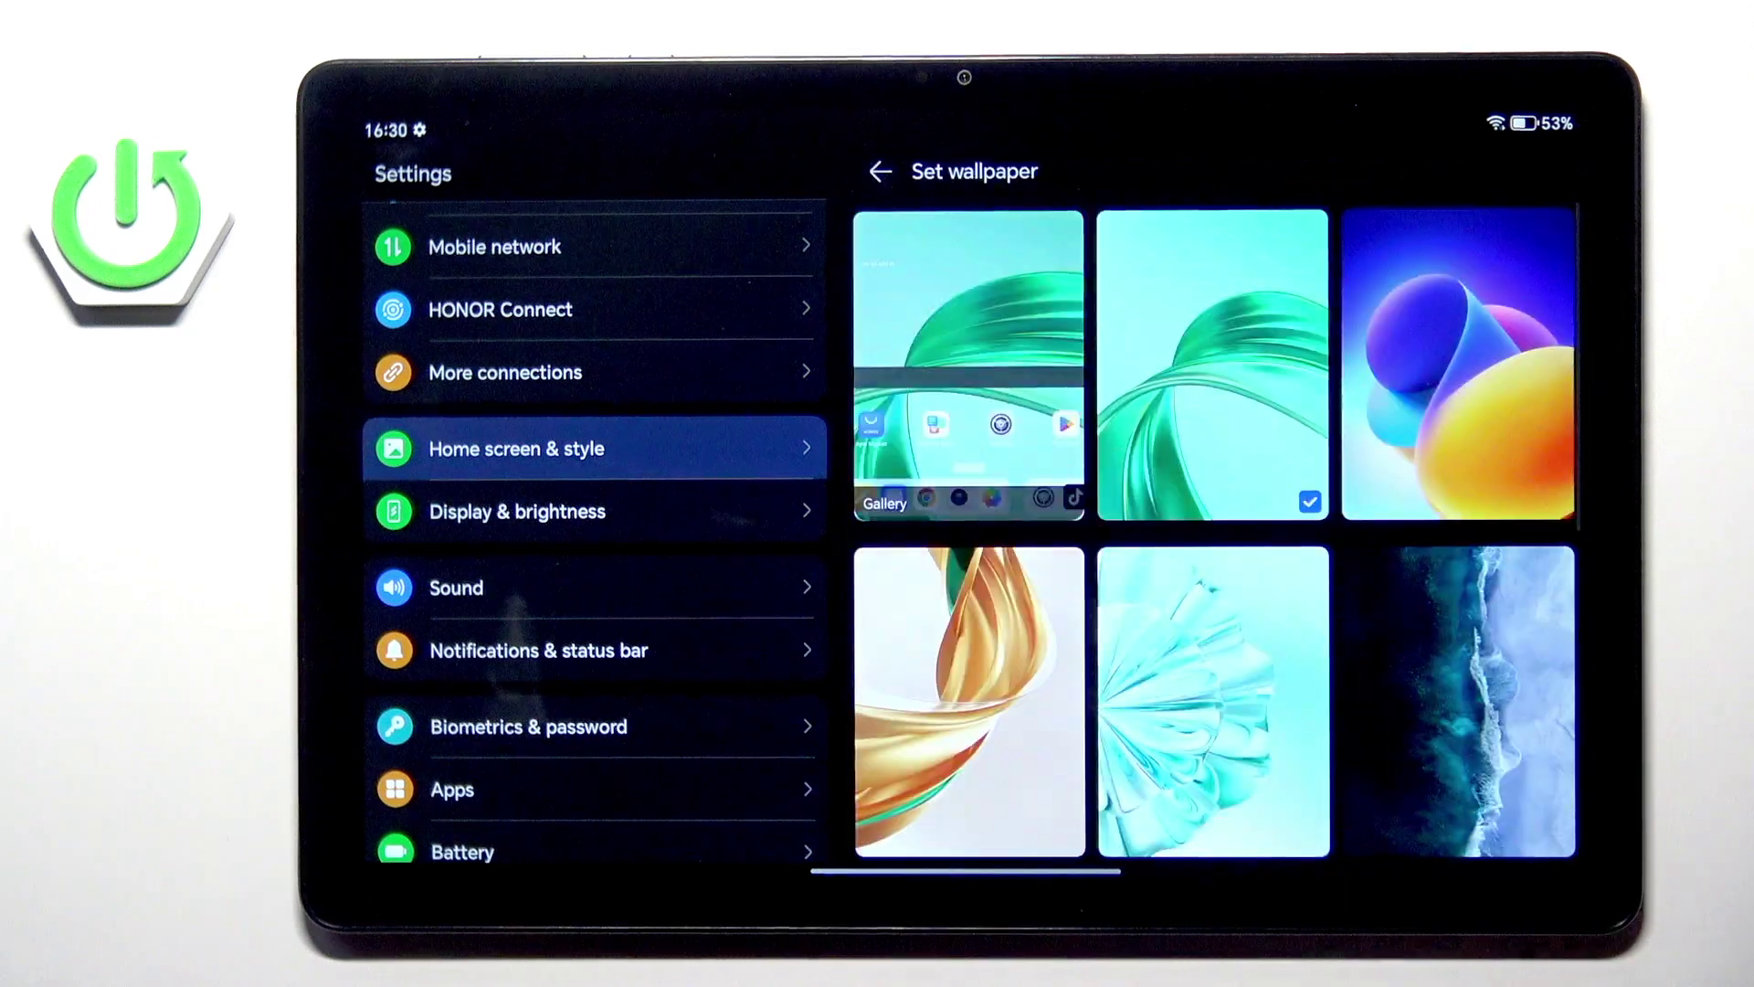
left_click_drag(1466, 686, 1466, 220)
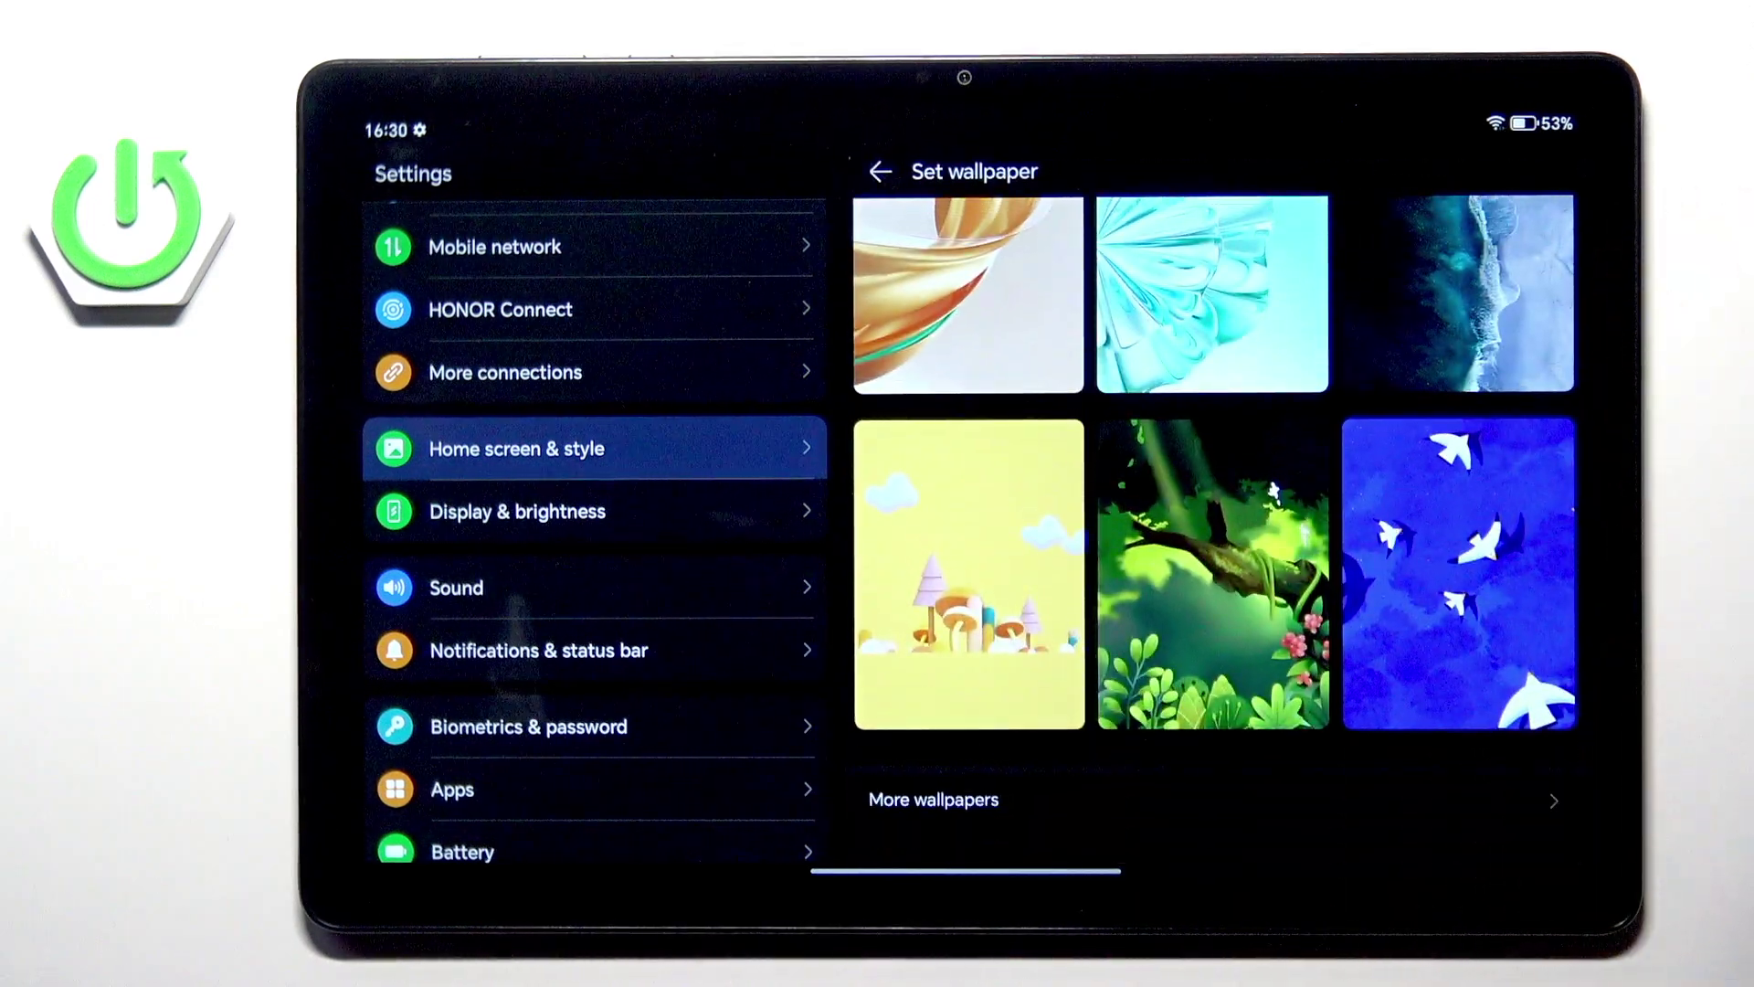
left_click(933, 800)
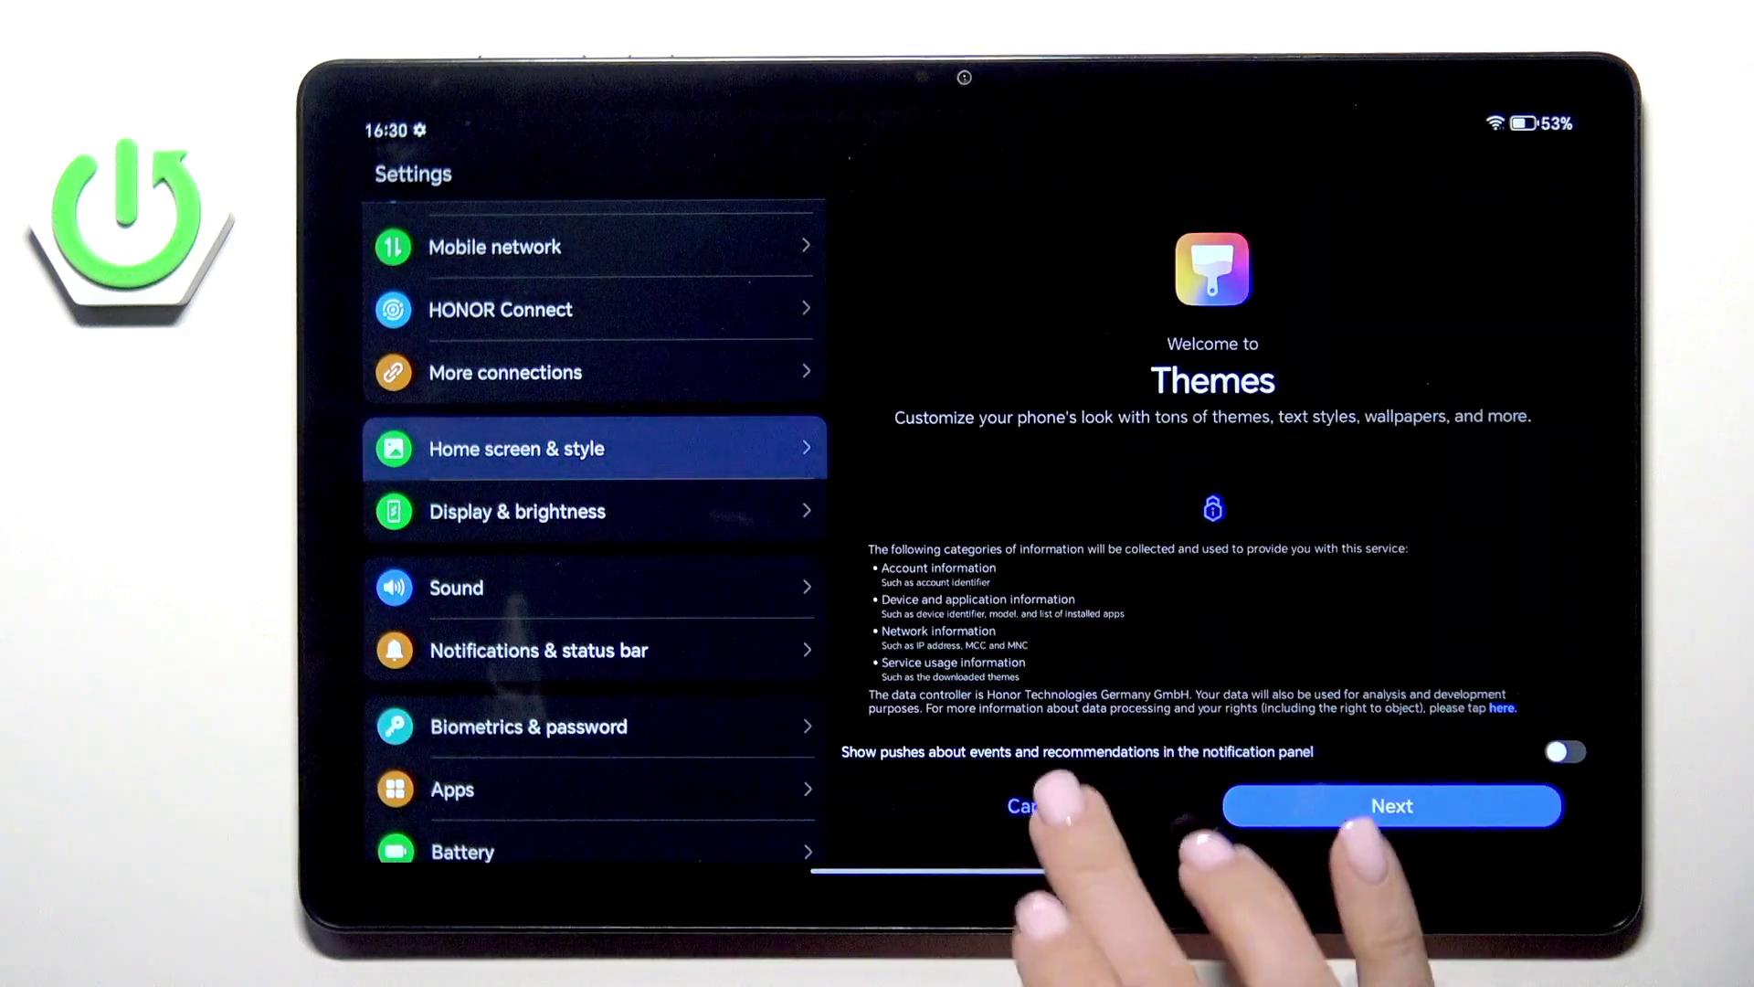
left_click(1030, 807)
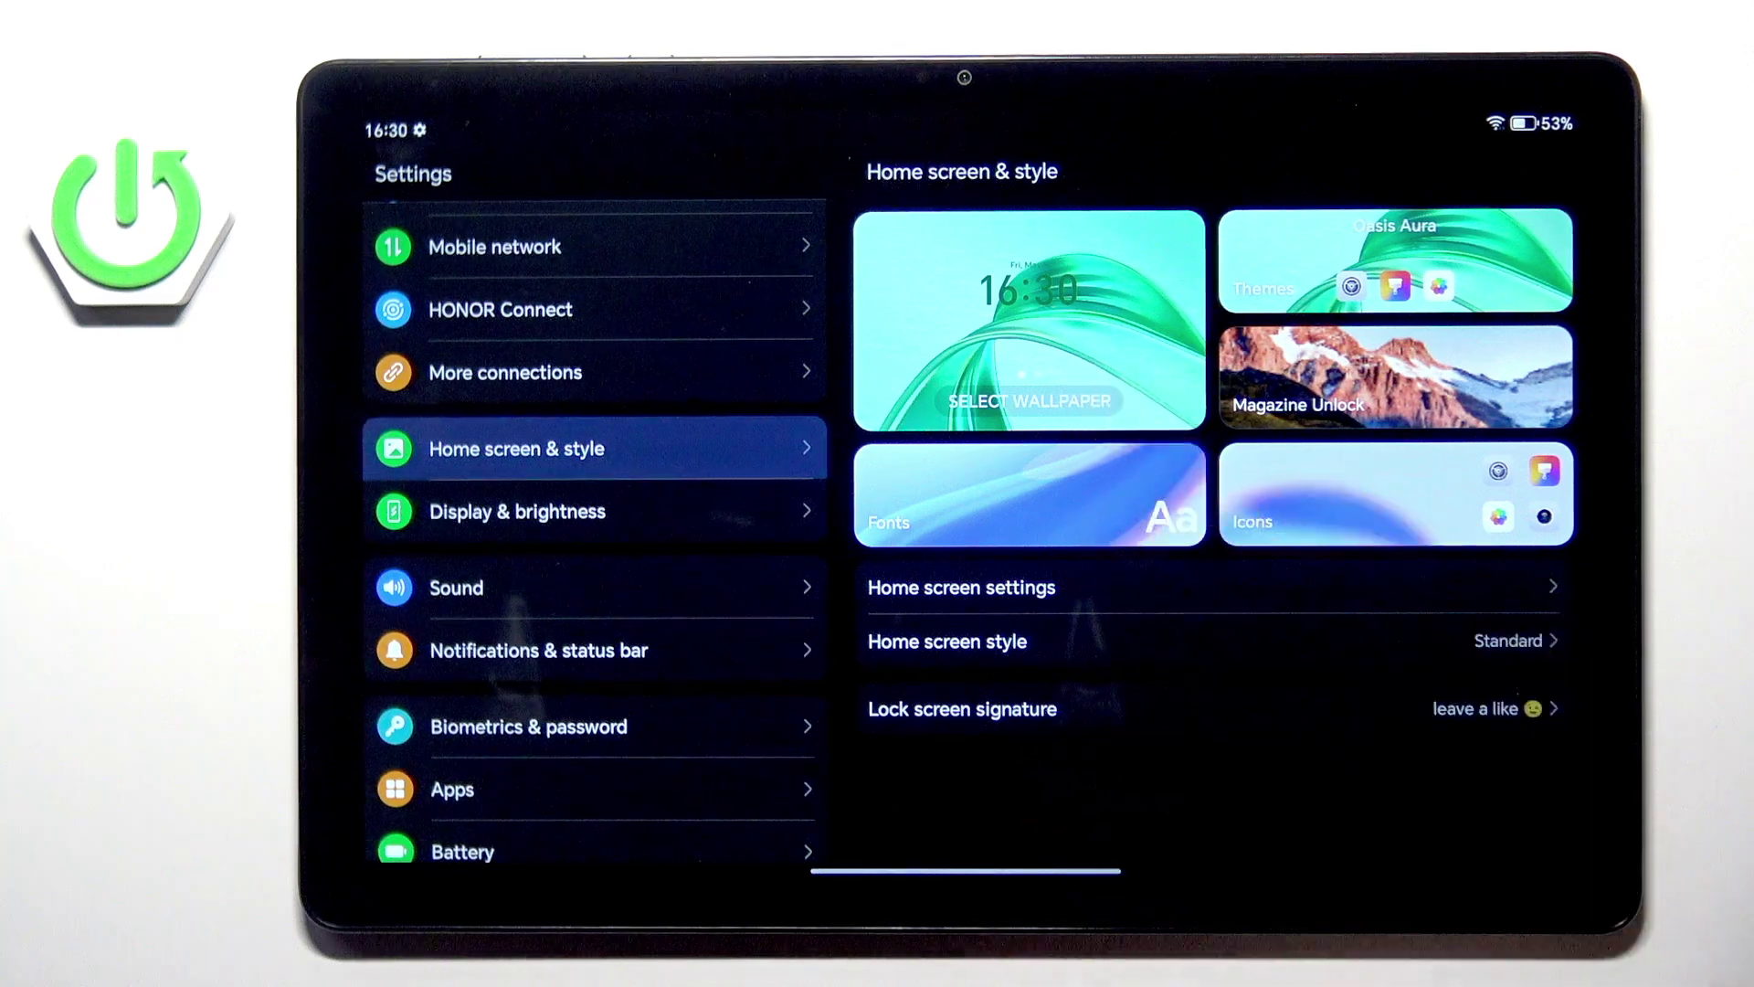
Step: Return to the wallpaper choices and browse the built-in grid, closing the Gallery picker unused
left_click(1030, 400)
left_click_drag(1508, 658, 1507, 308)
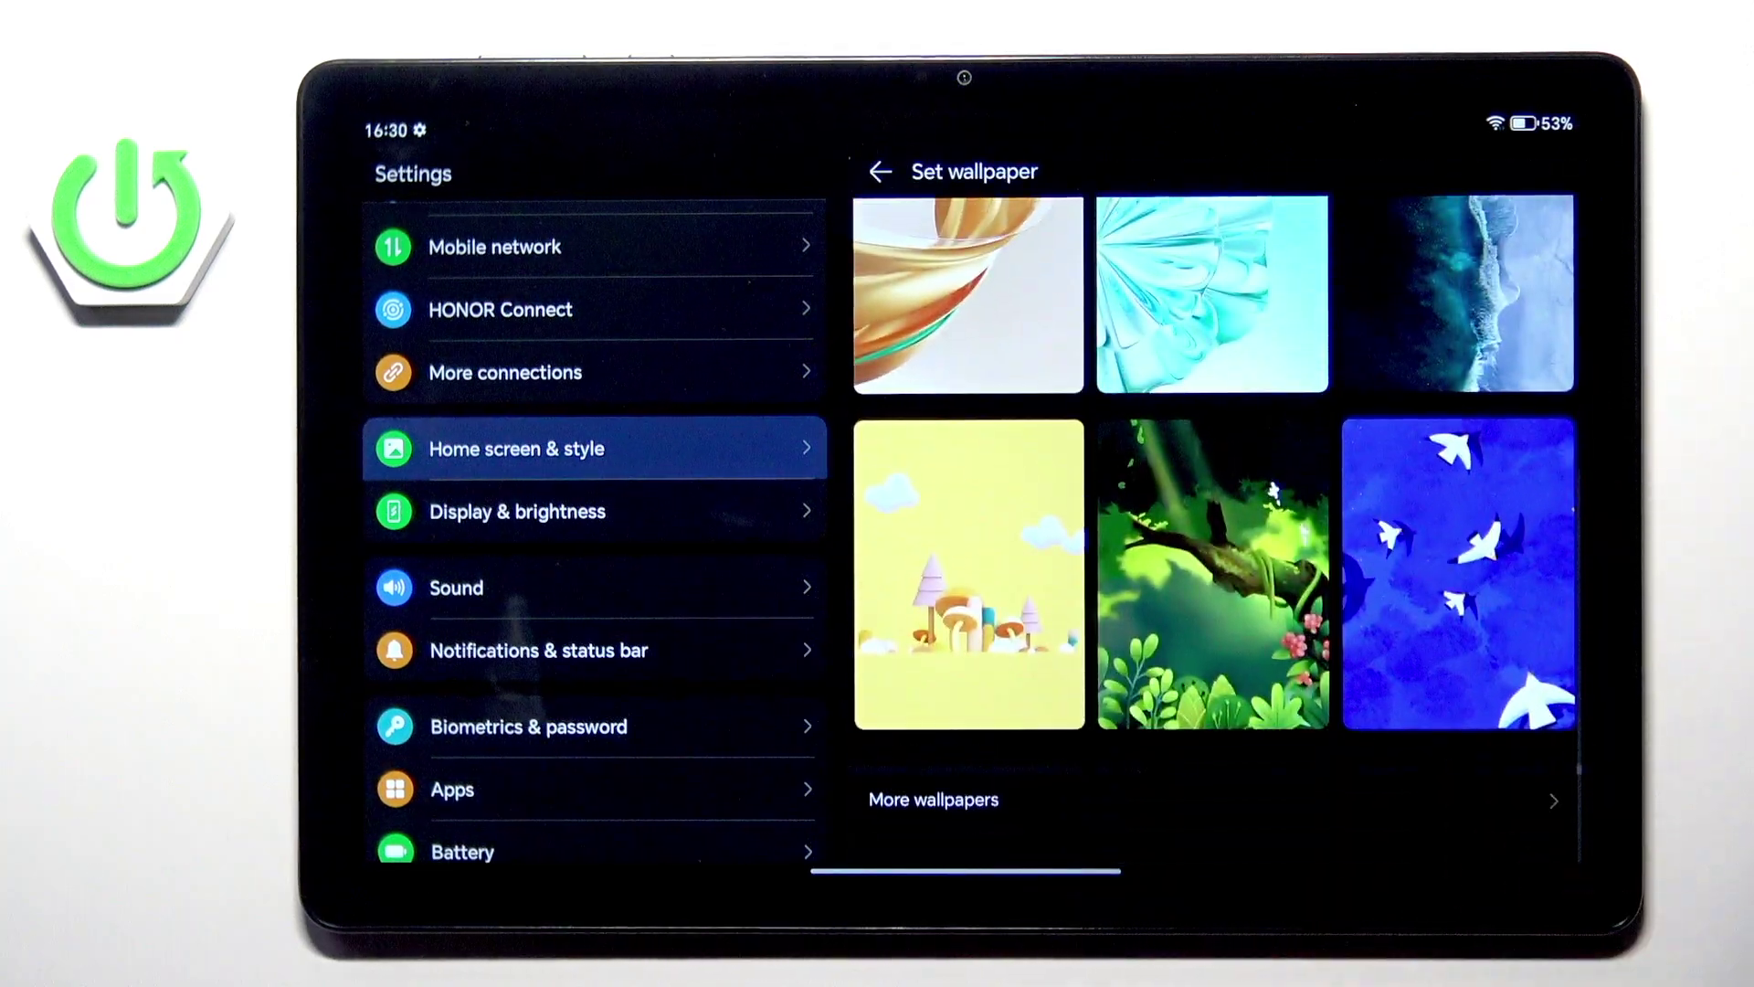
left_click_drag(1454, 411, 1453, 767)
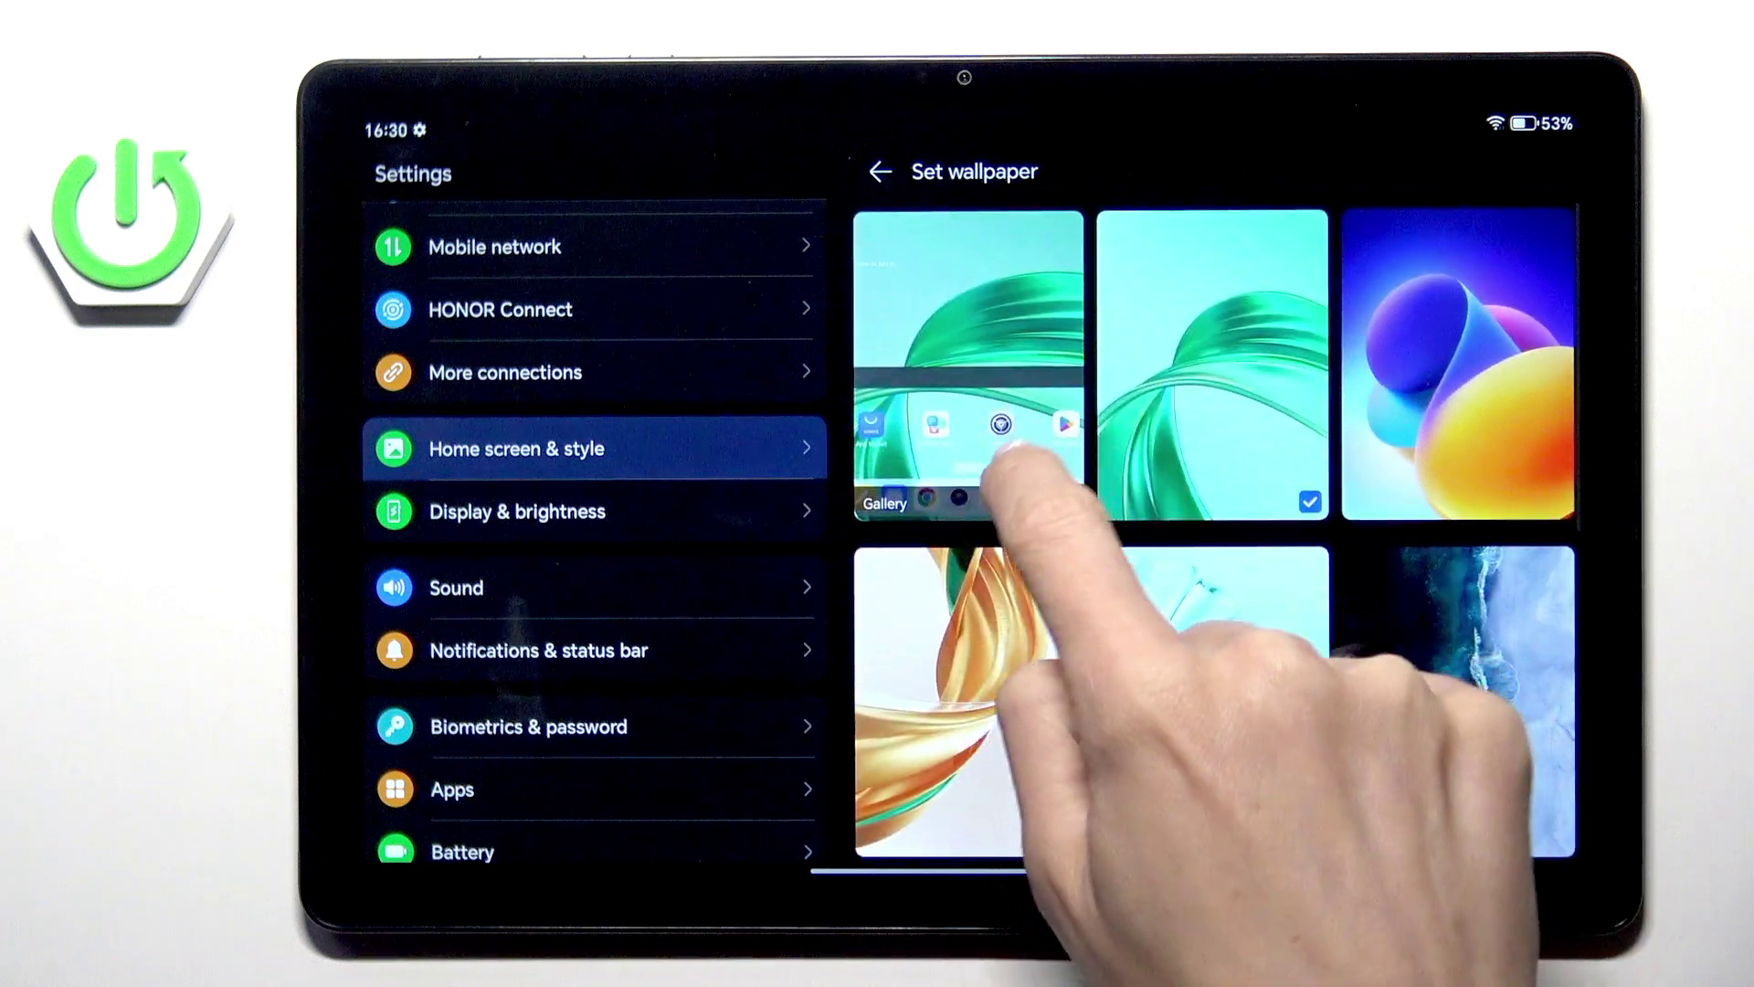
left_click(1000, 404)
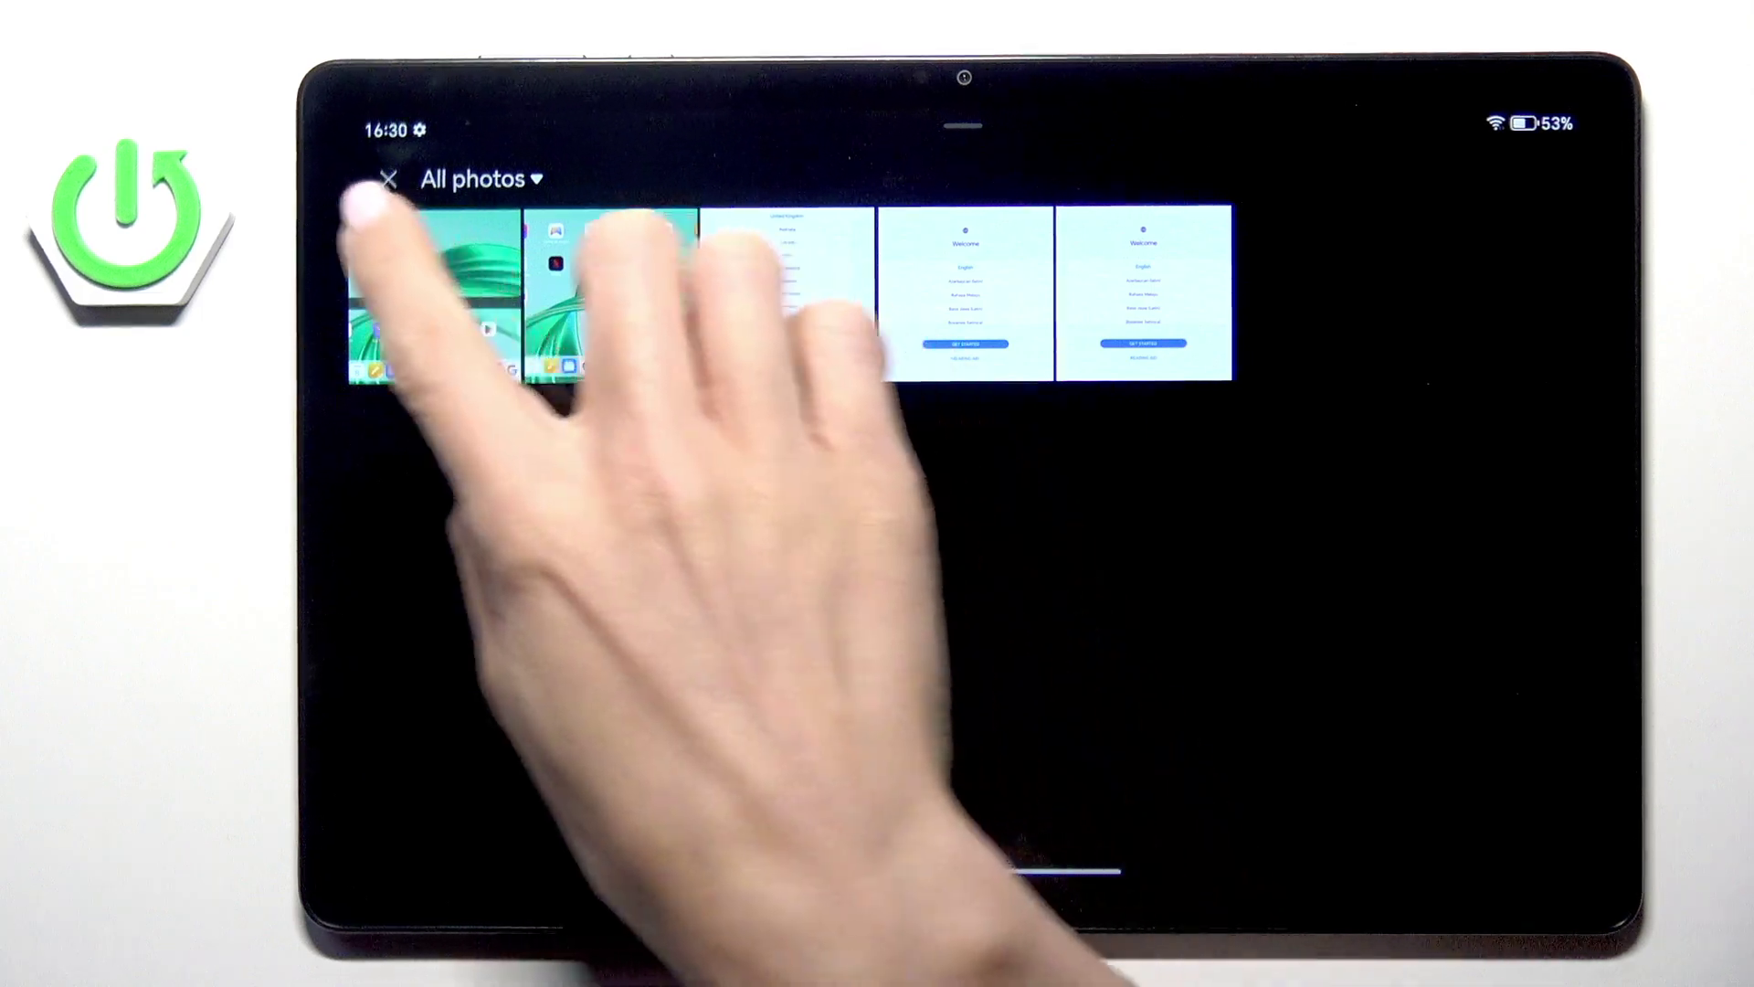
left_click(388, 178)
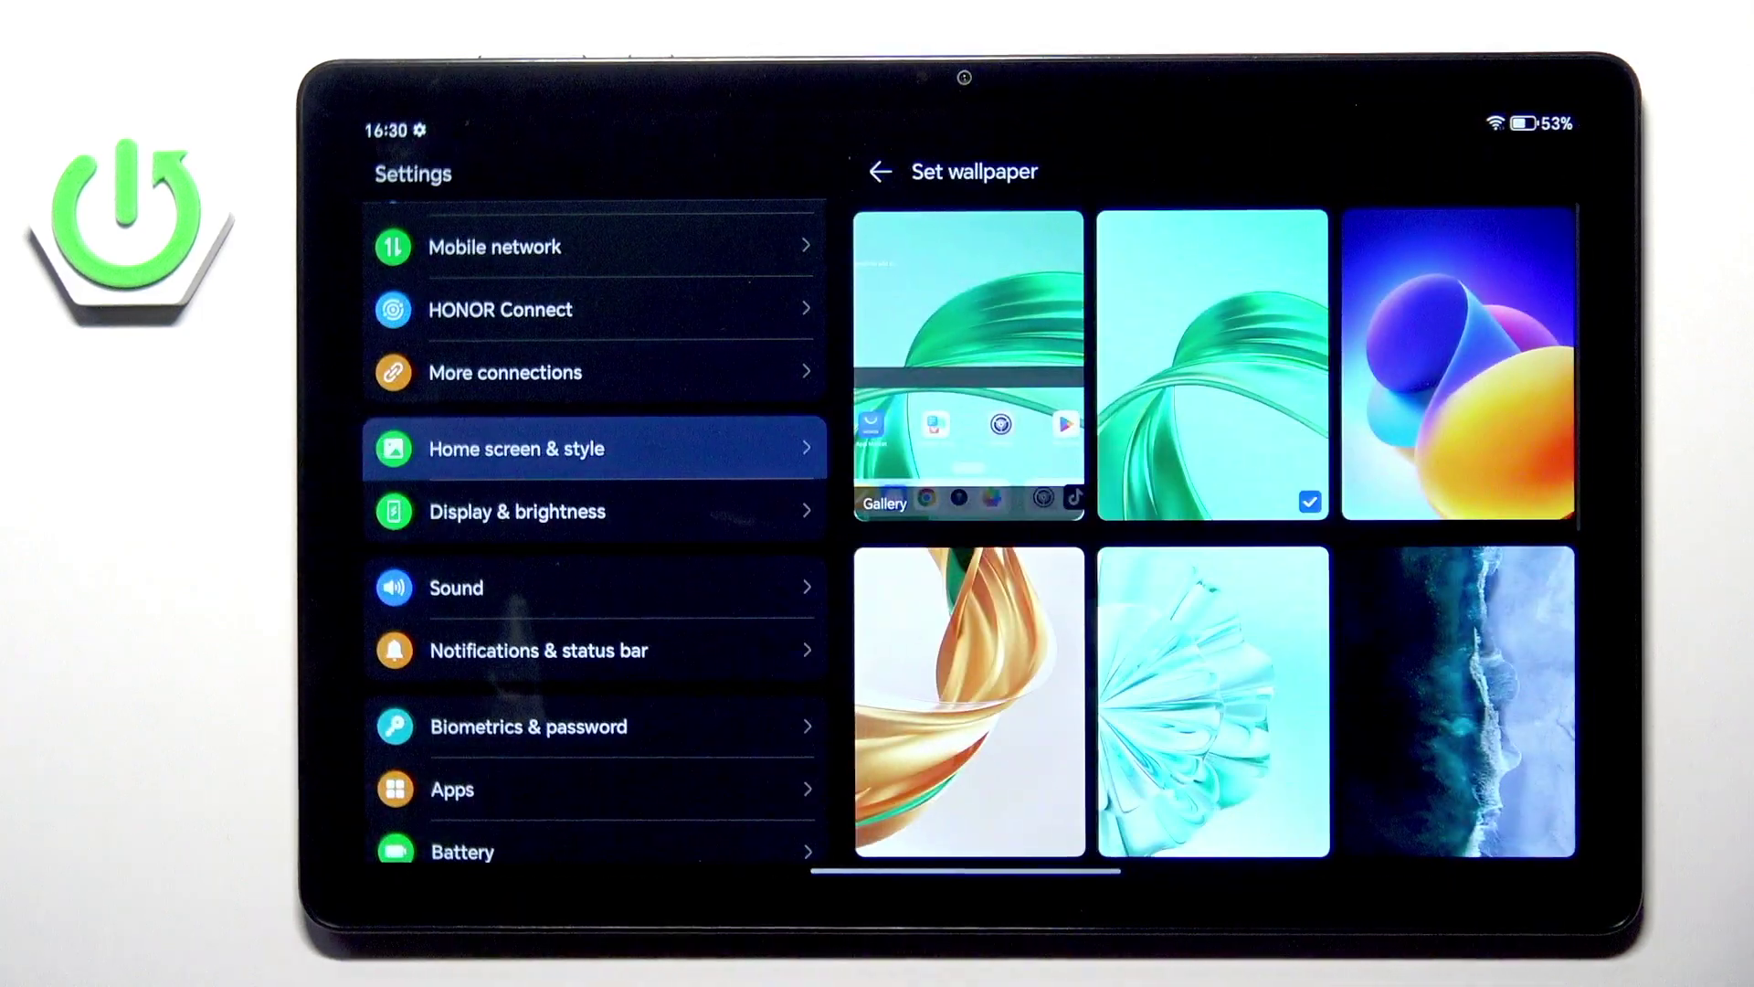
left_click_drag(1521, 740, 1521, 397)
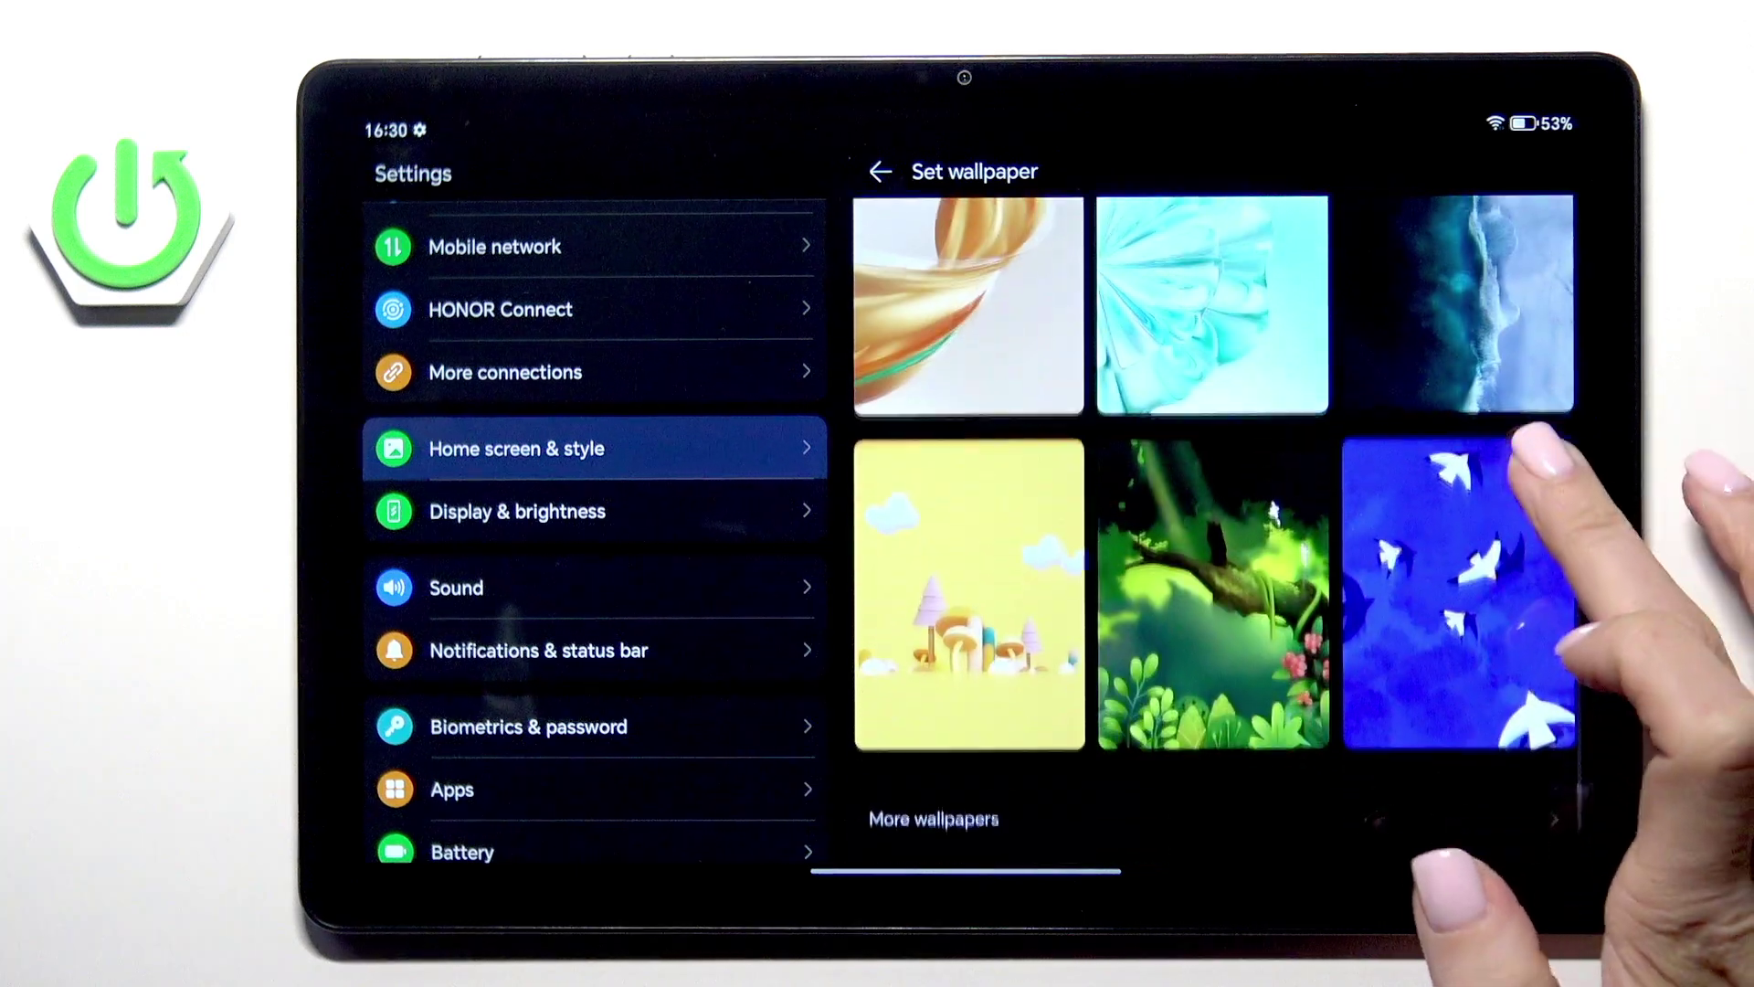
Step: Preview the green forest wallpaper, test the Blur effect, then reopen its preview
left_click(1213, 593)
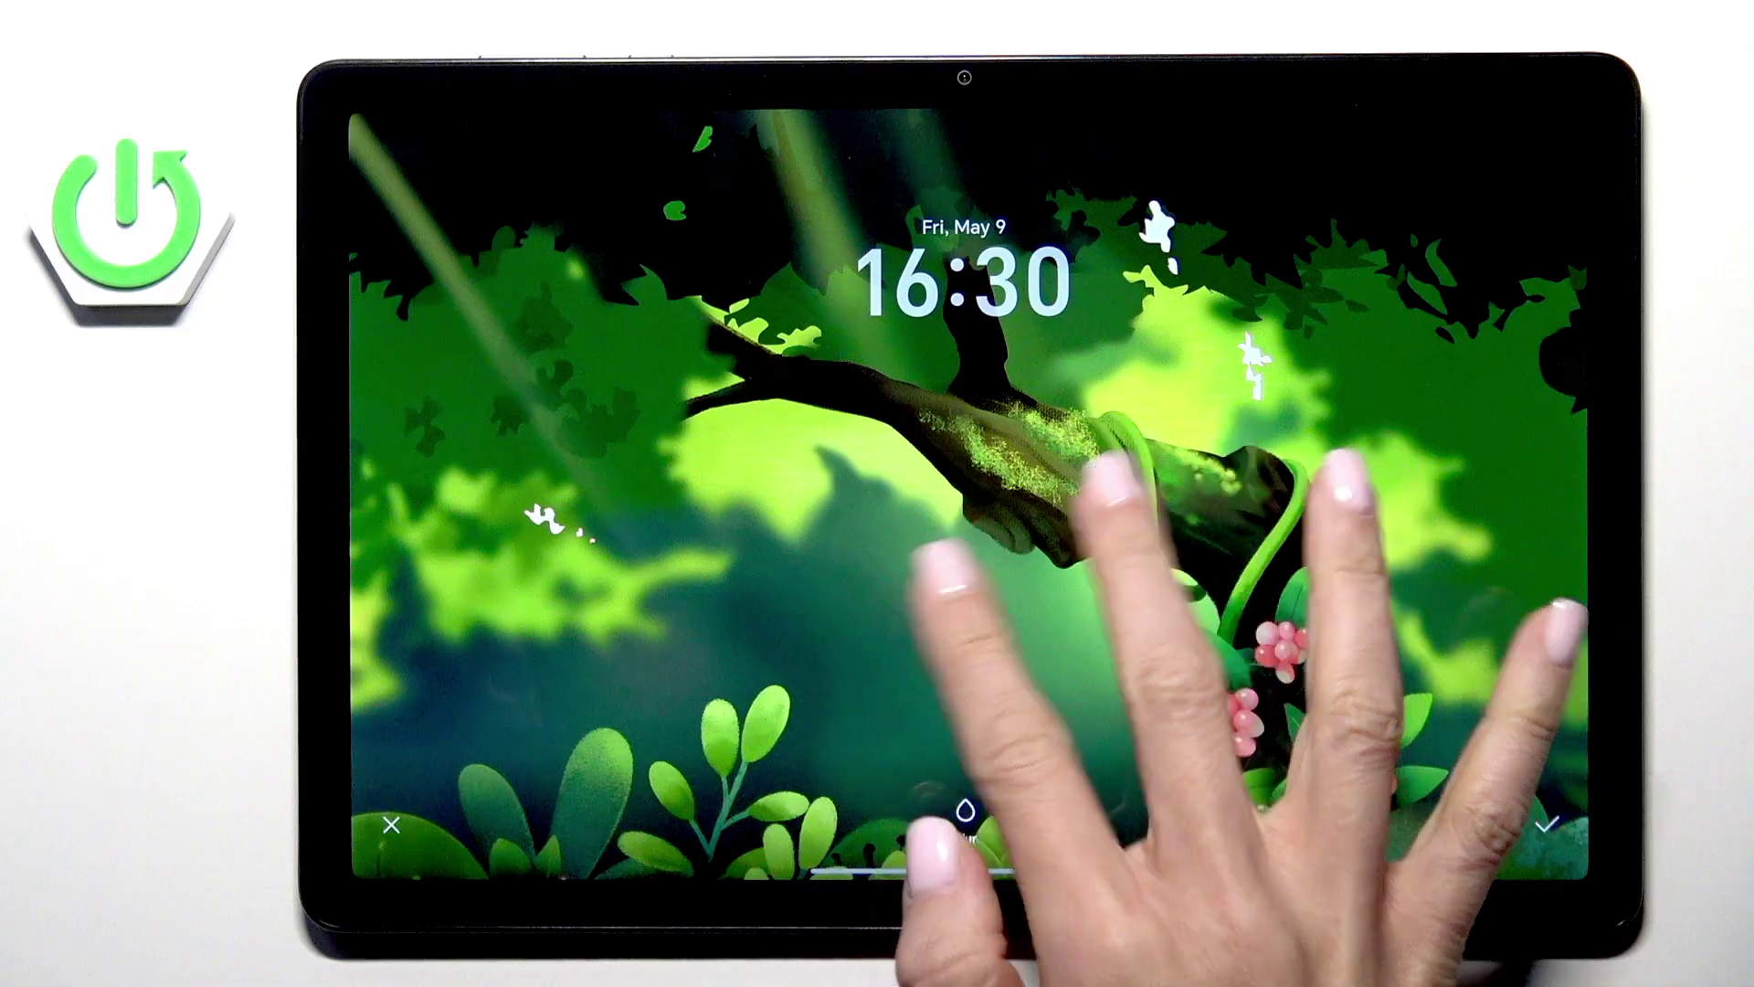
left_click(829, 702)
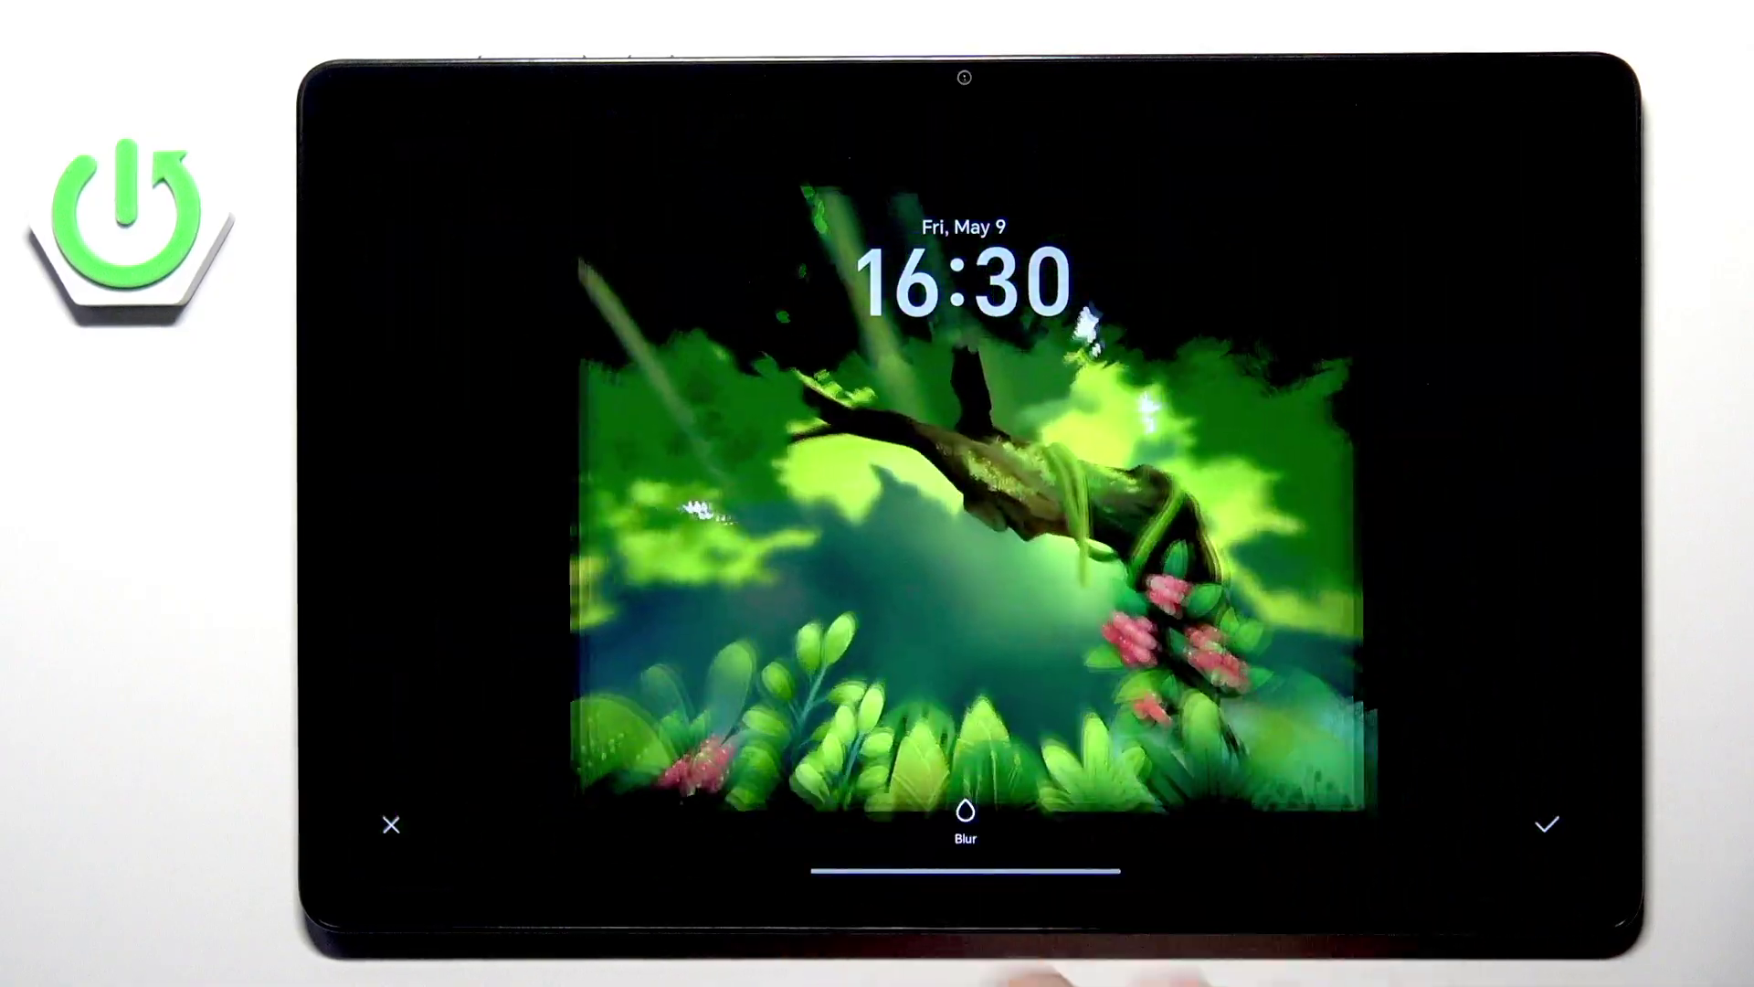
left_click(966, 818)
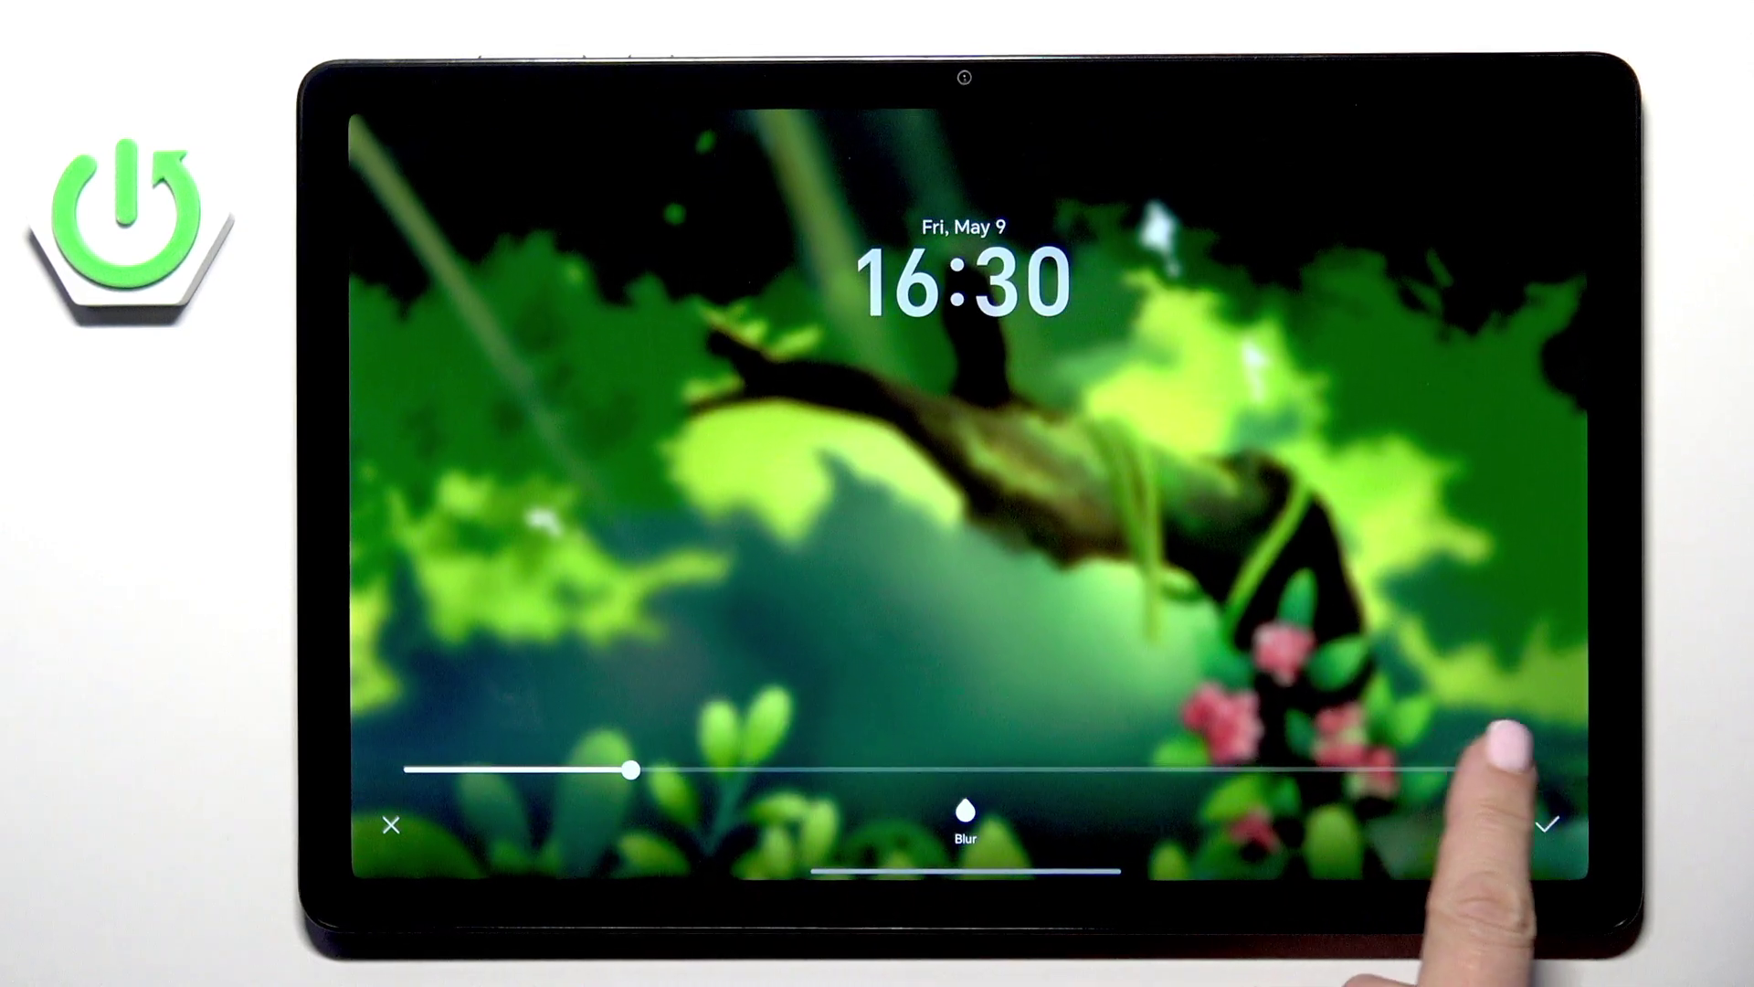
left_click_drag(382, 826, 576, 824)
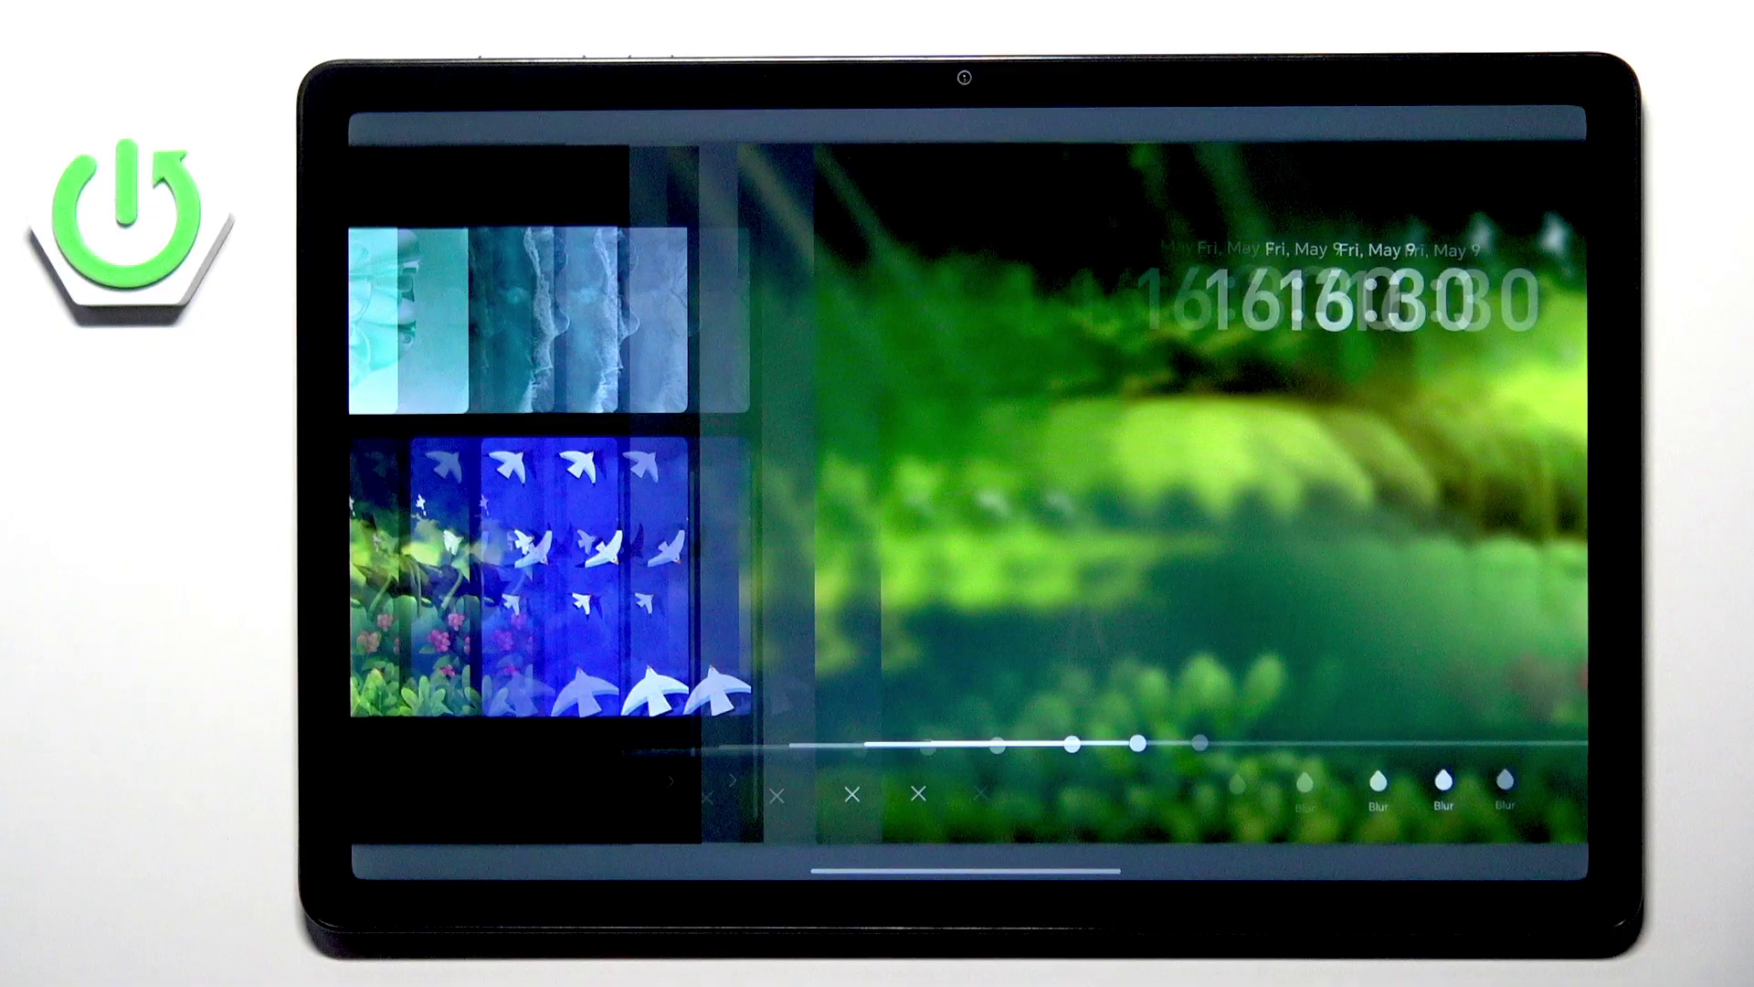
left_click(1214, 582)
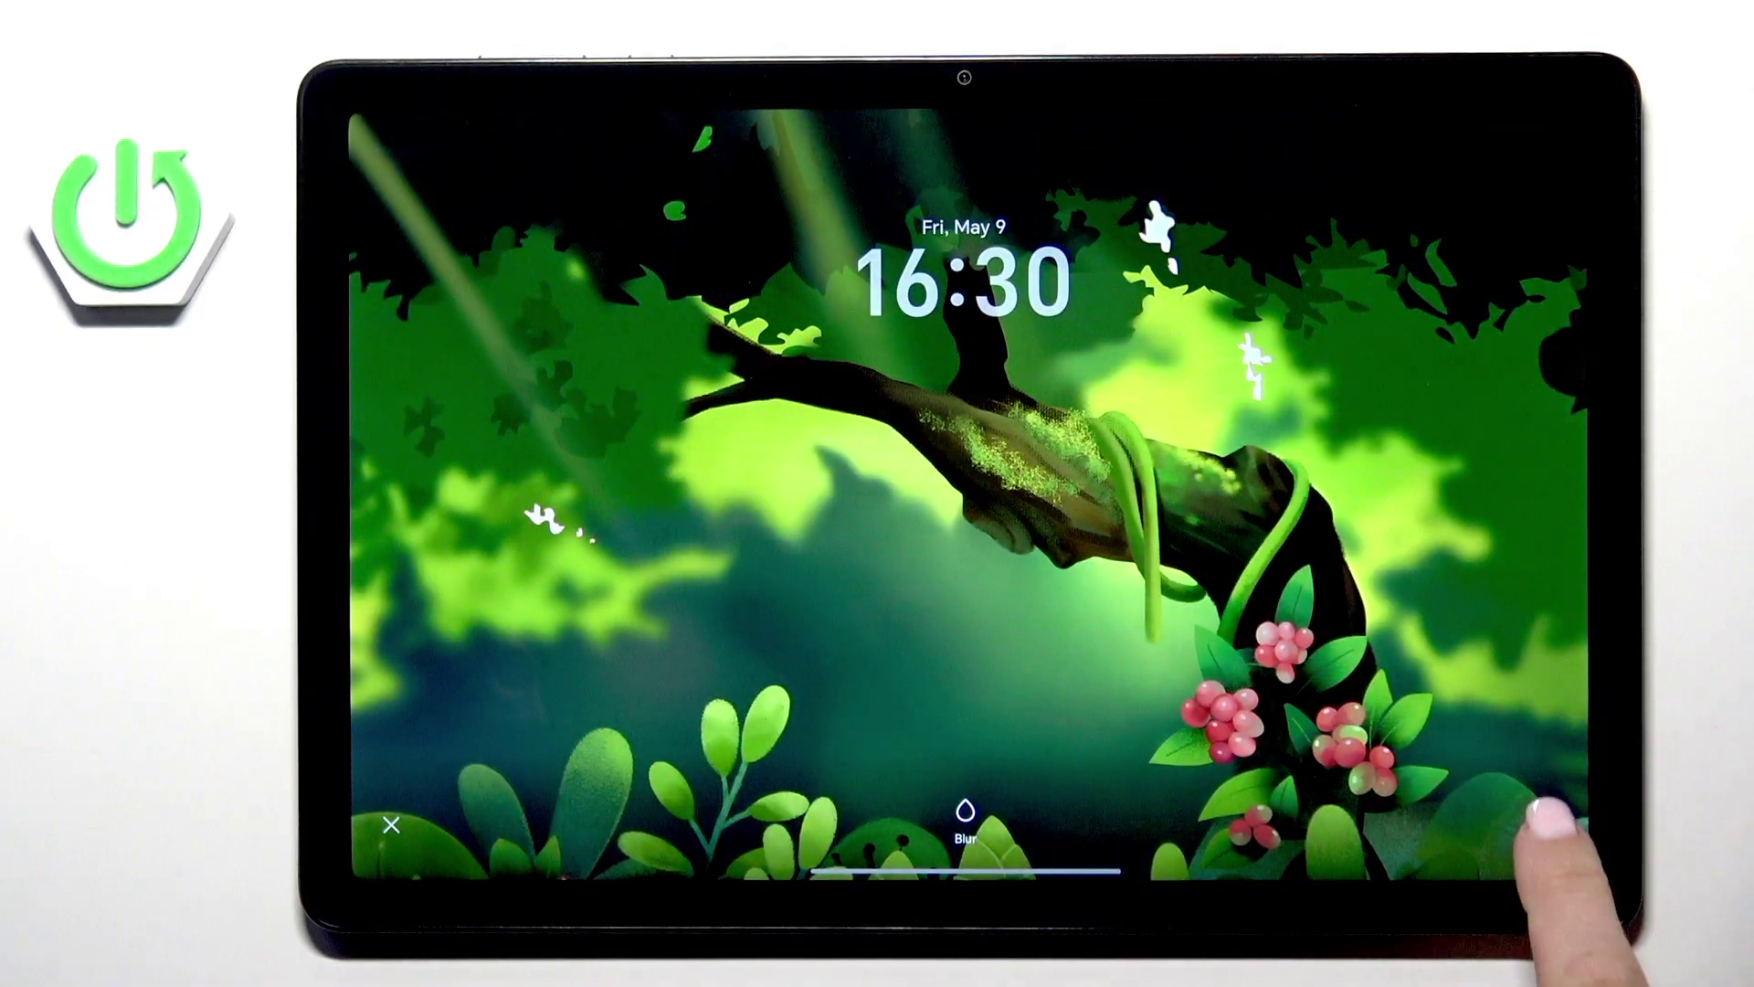
Step: Apply the forest wallpaper to the chosen screens and return to the home screen
left_click(1546, 824)
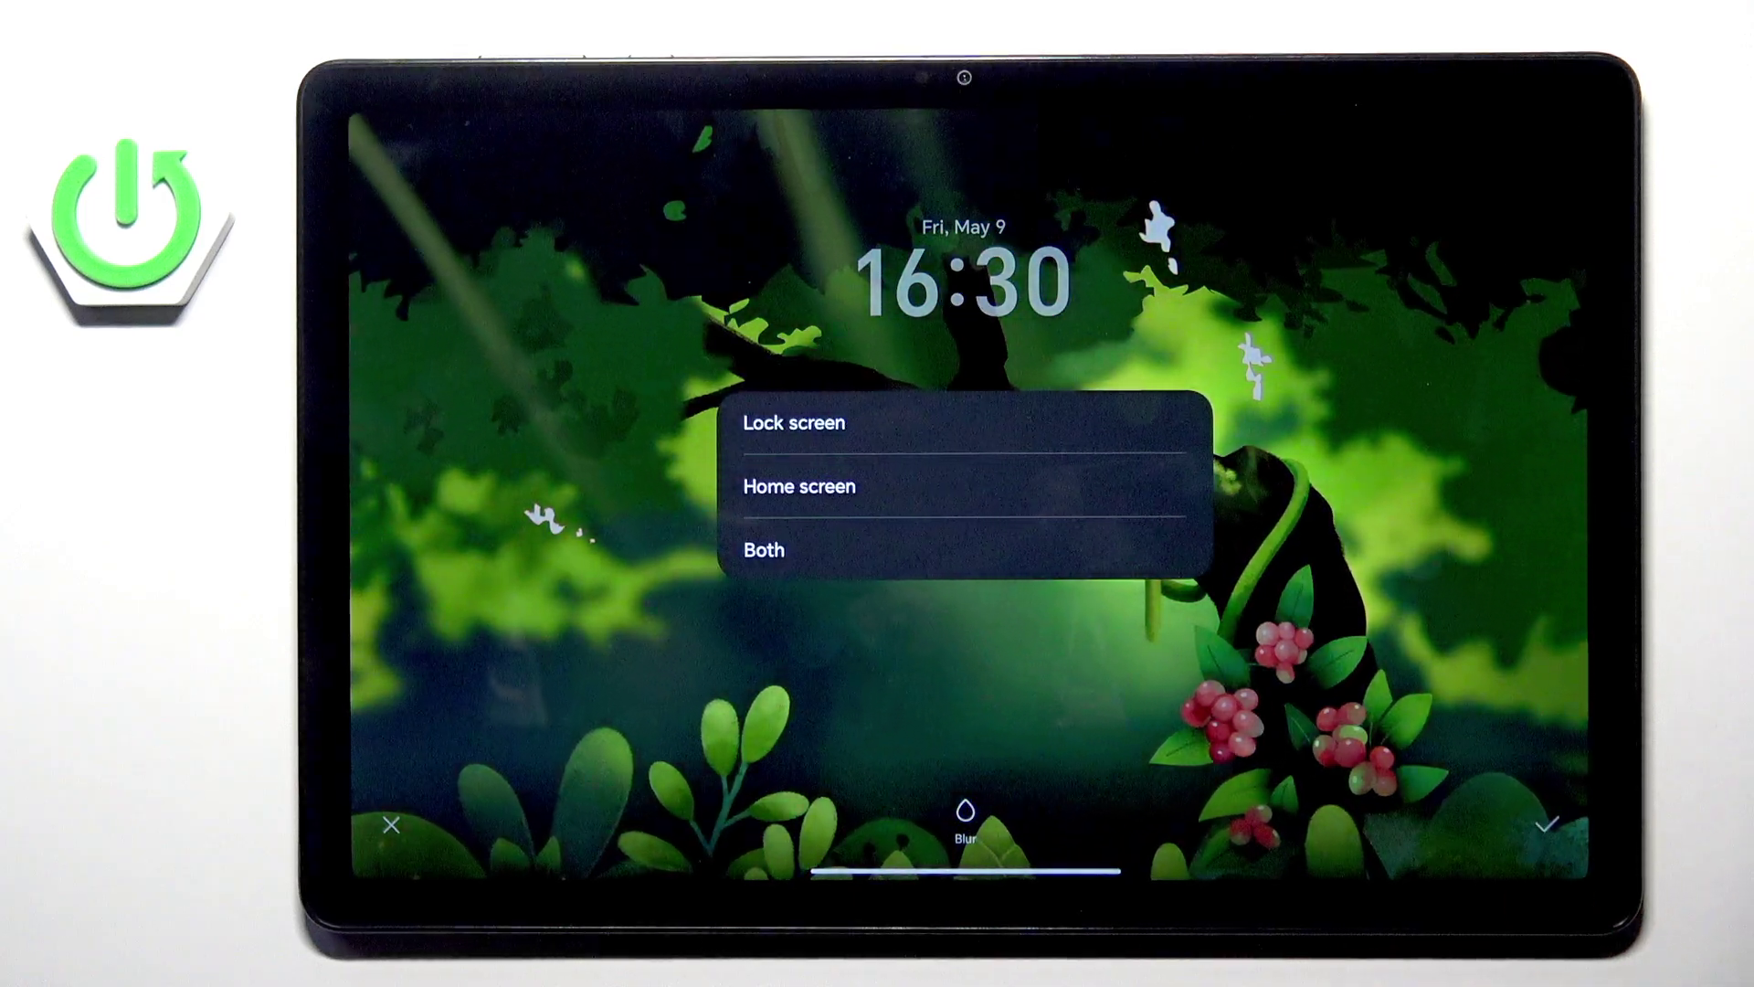
left_click(1082, 548)
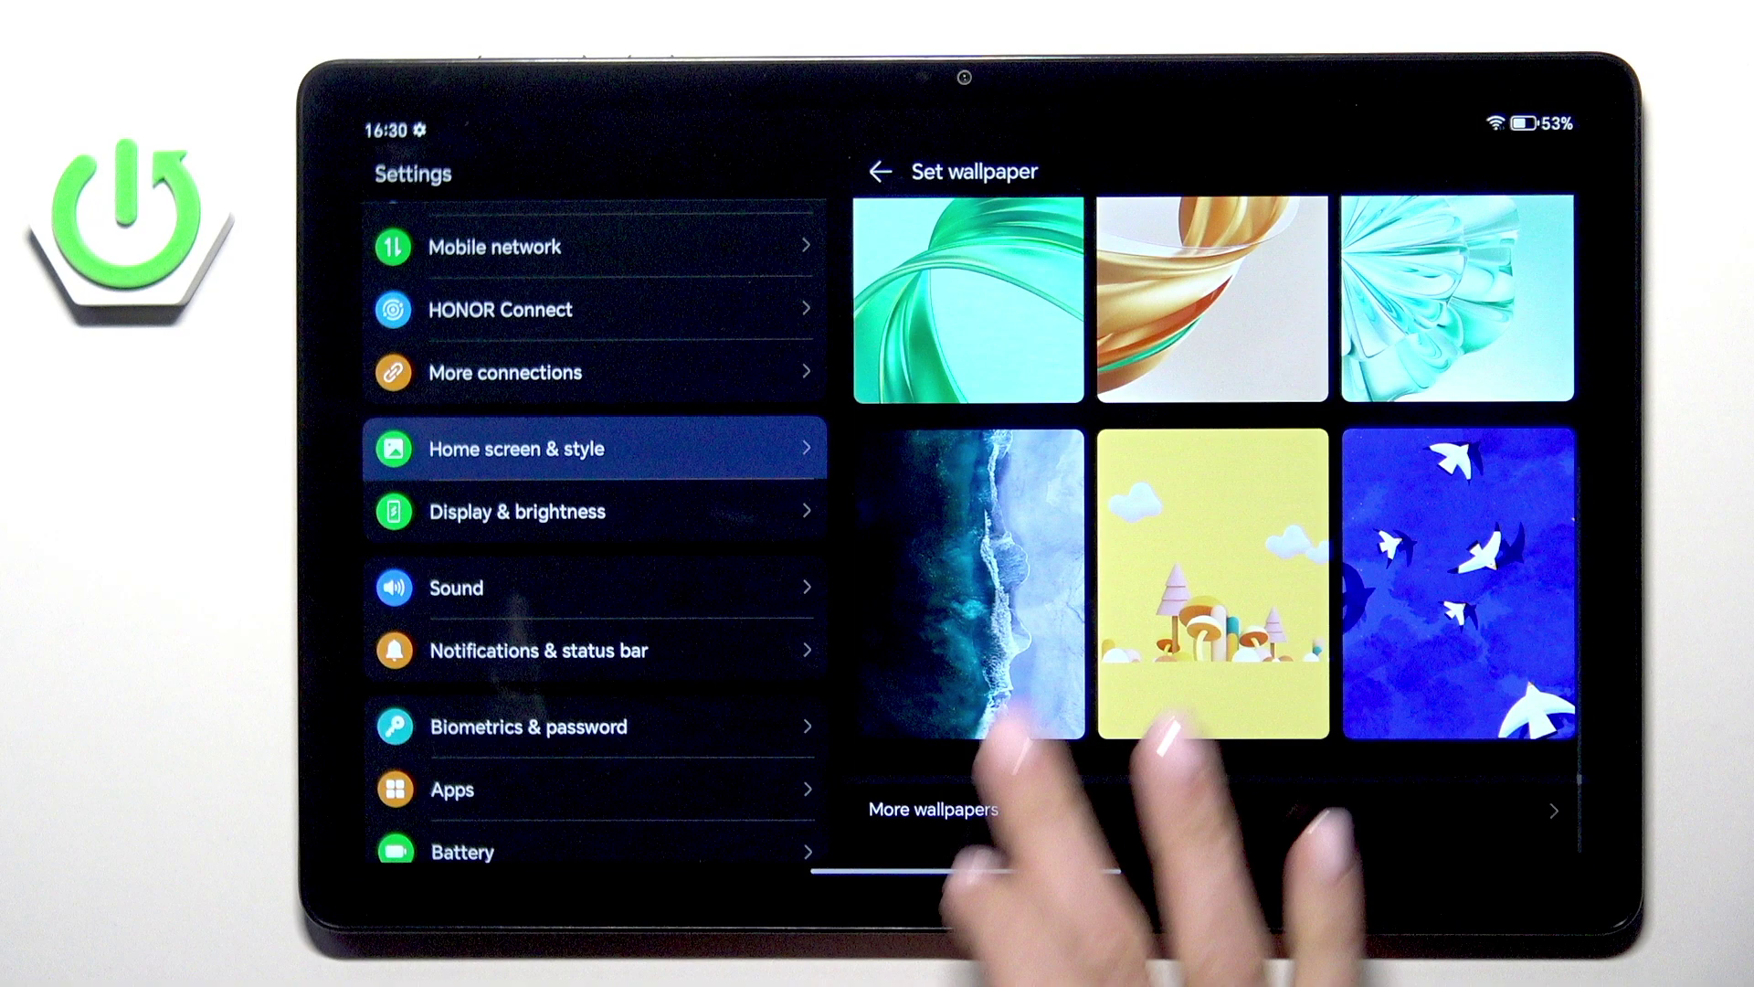
left_click_drag(967, 871, 967, 549)
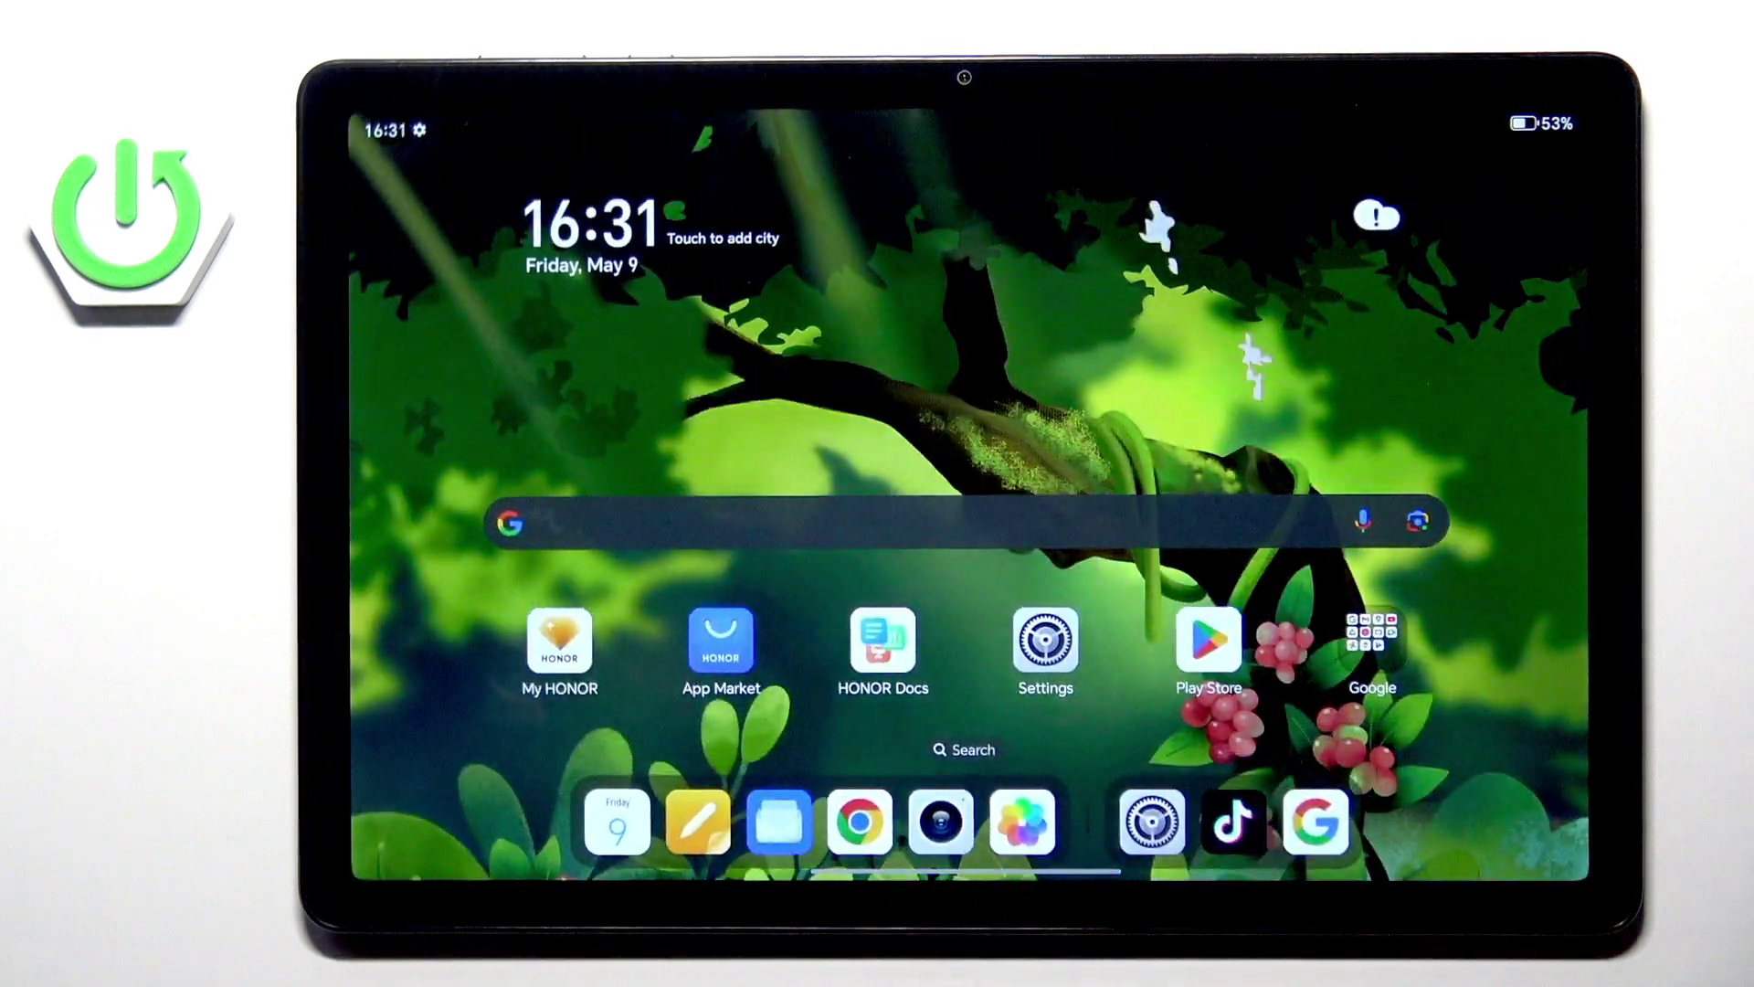